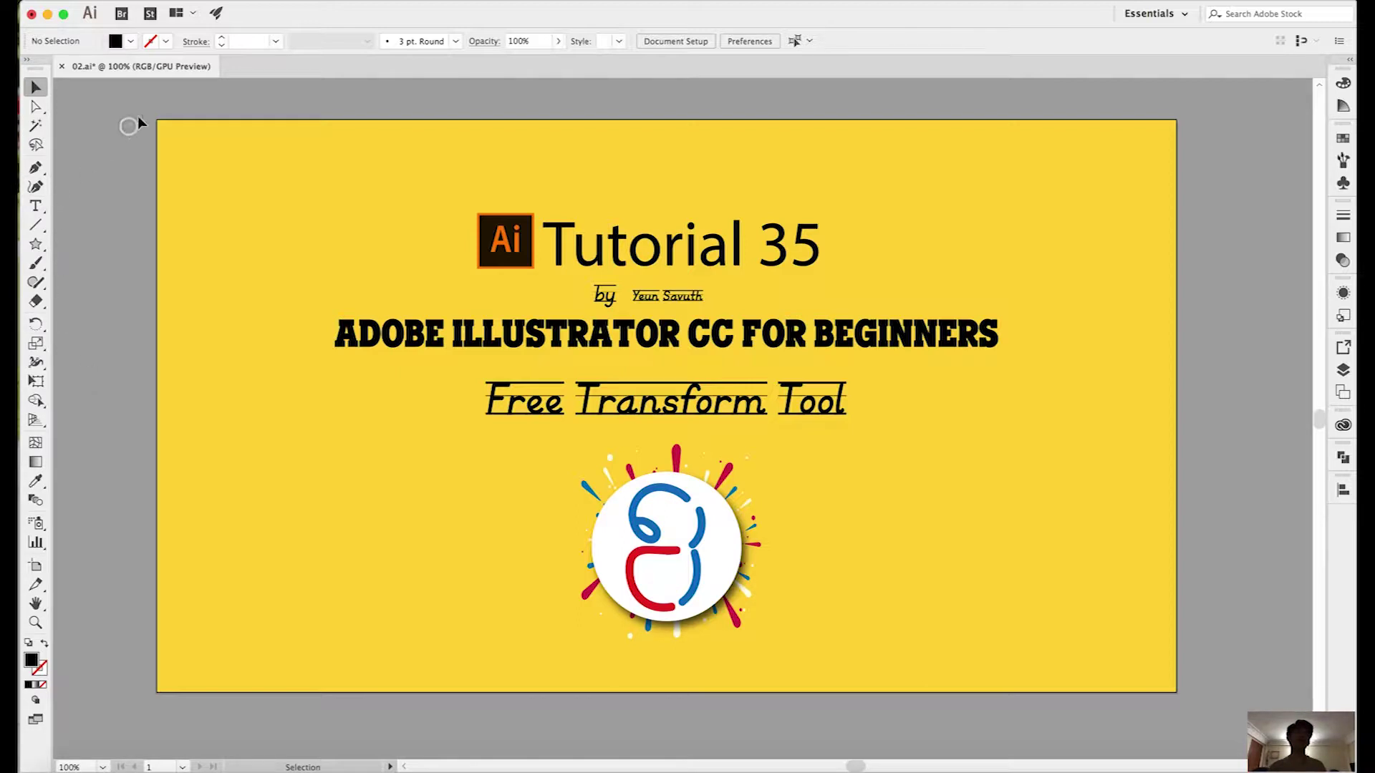
Step: Open the File menu over the 'Tutorial 35 – Free Transform Tool' title page
left_click(147, 7)
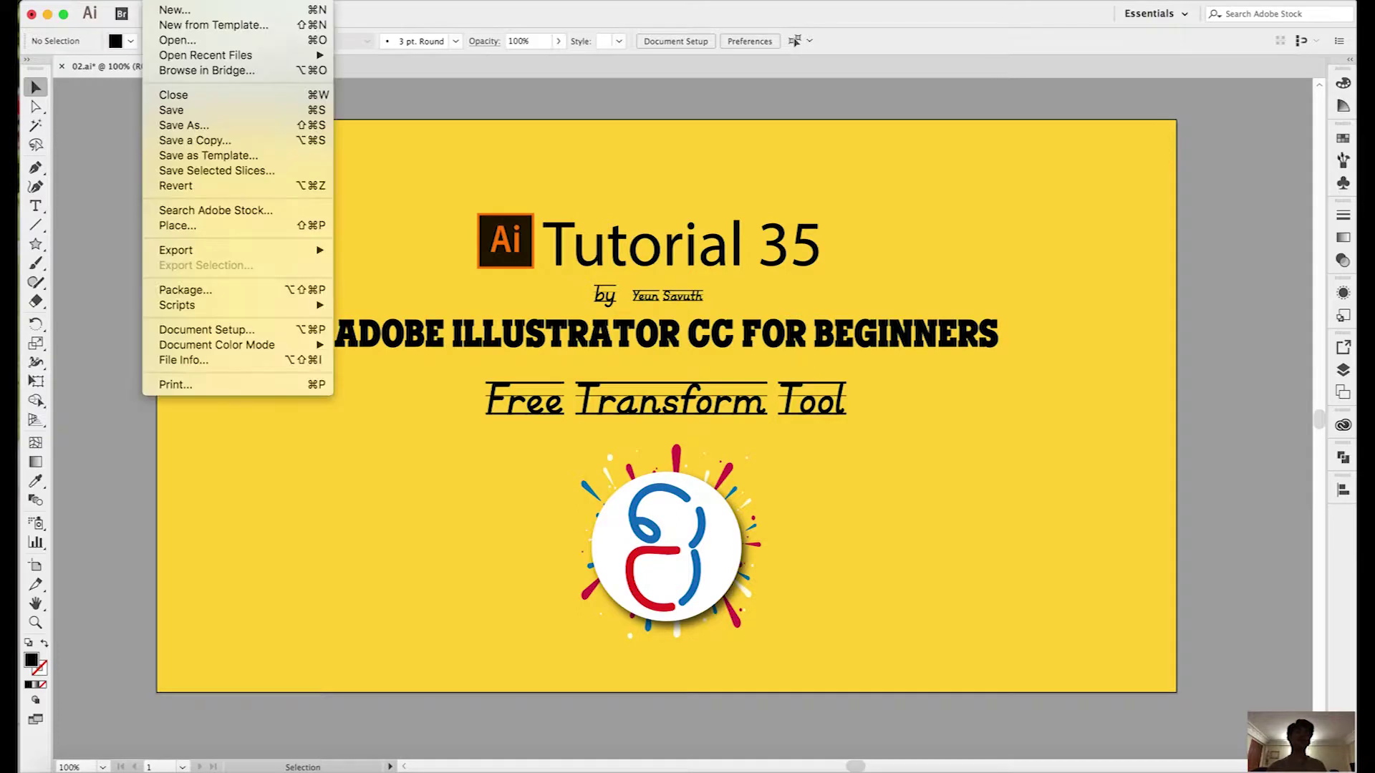
Step: Create a new blank document and draw a wide 329.412 × 169.118 pt rectangle
left_click(170, 8)
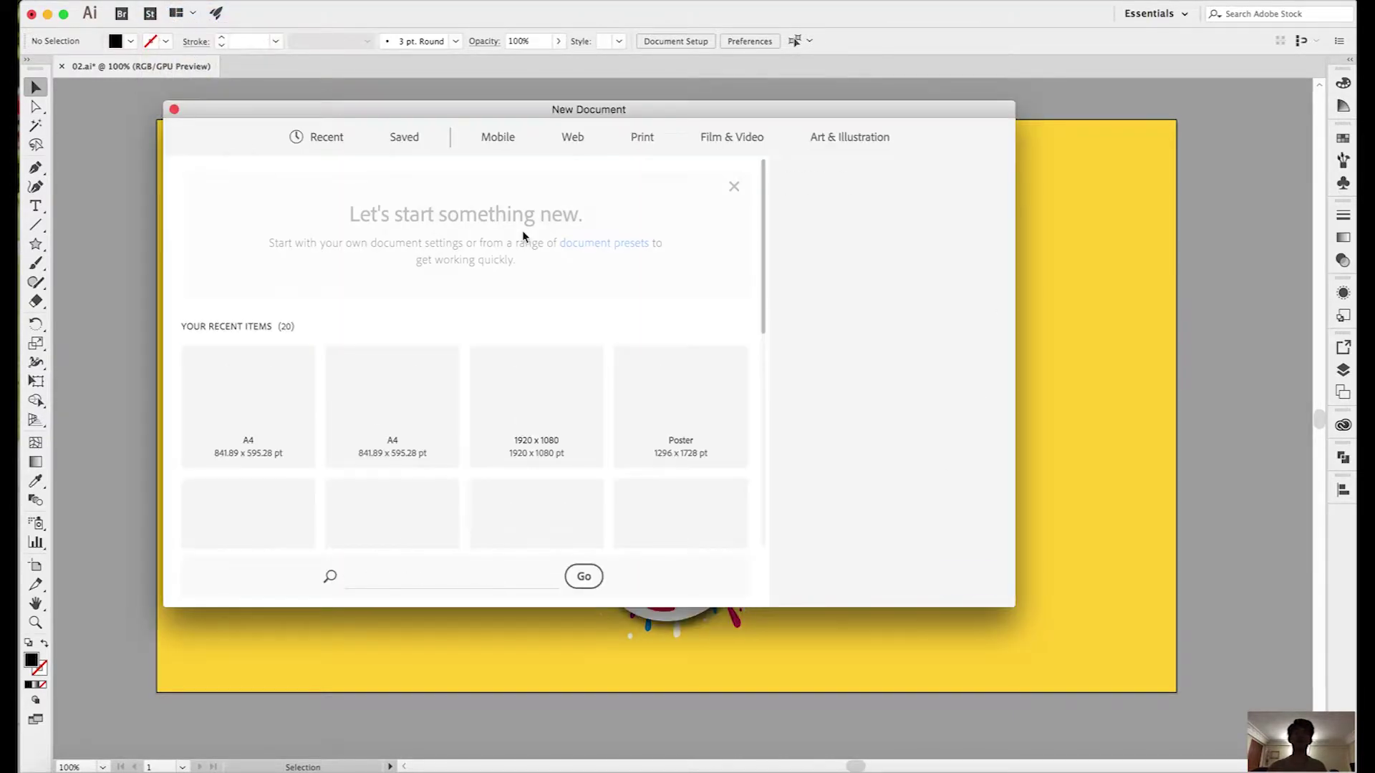
left_click(959, 571)
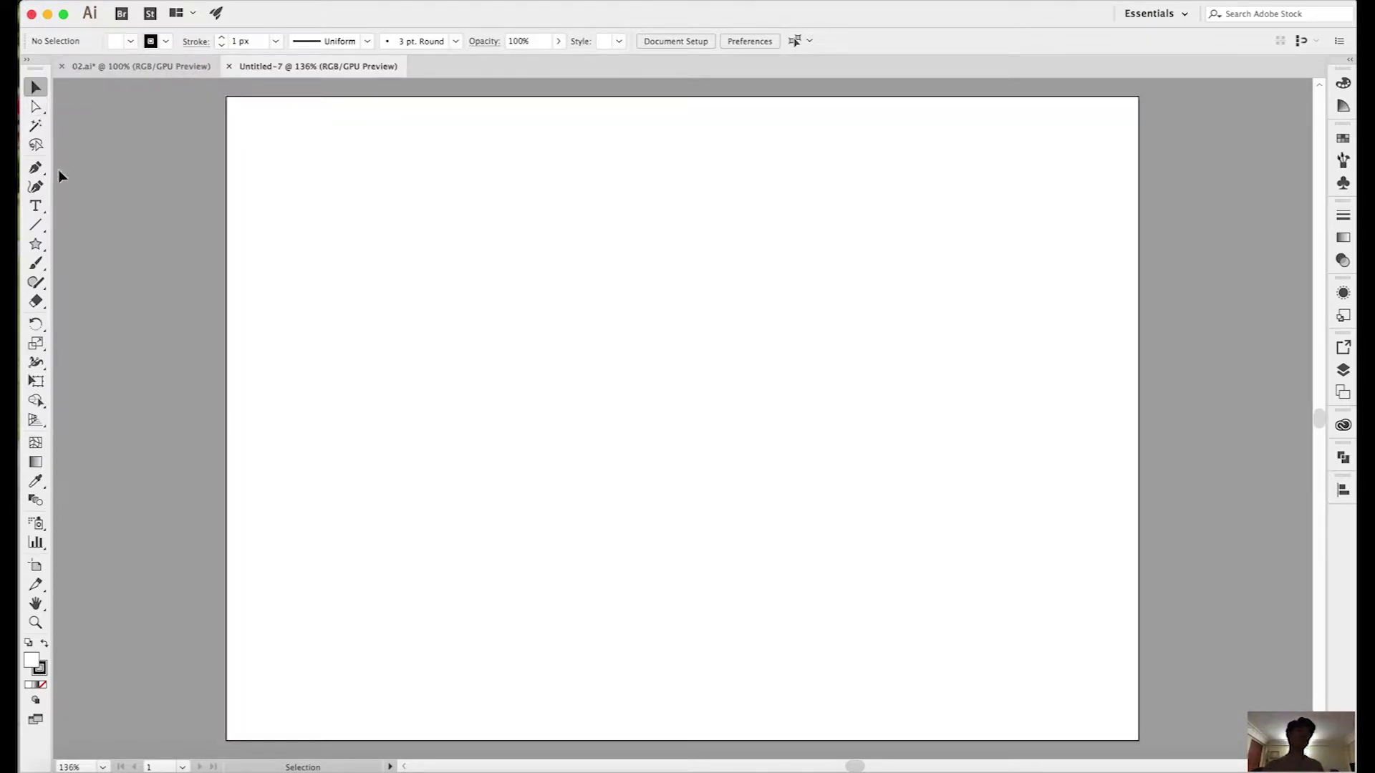
left_click(36, 244)
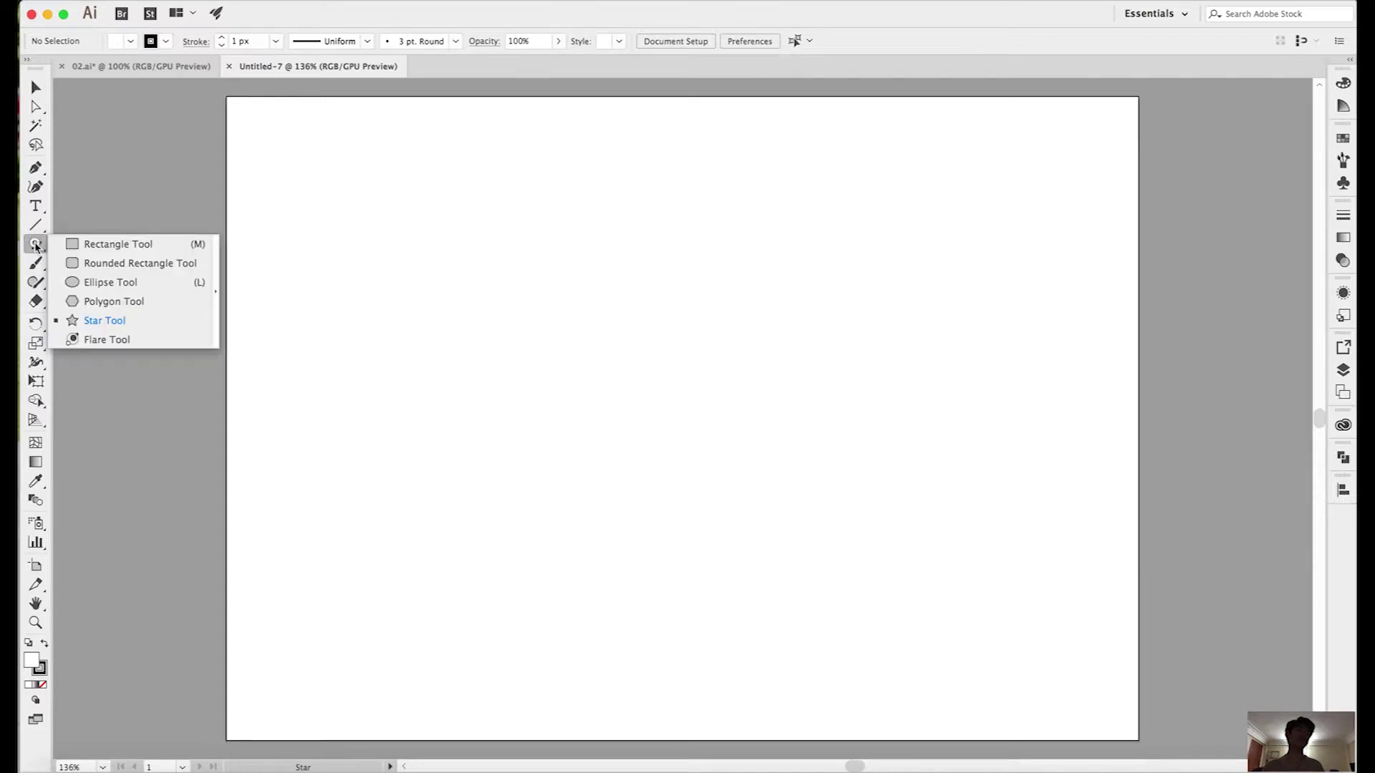
left_click(75, 244)
left_click_drag(333, 256, 336, 258)
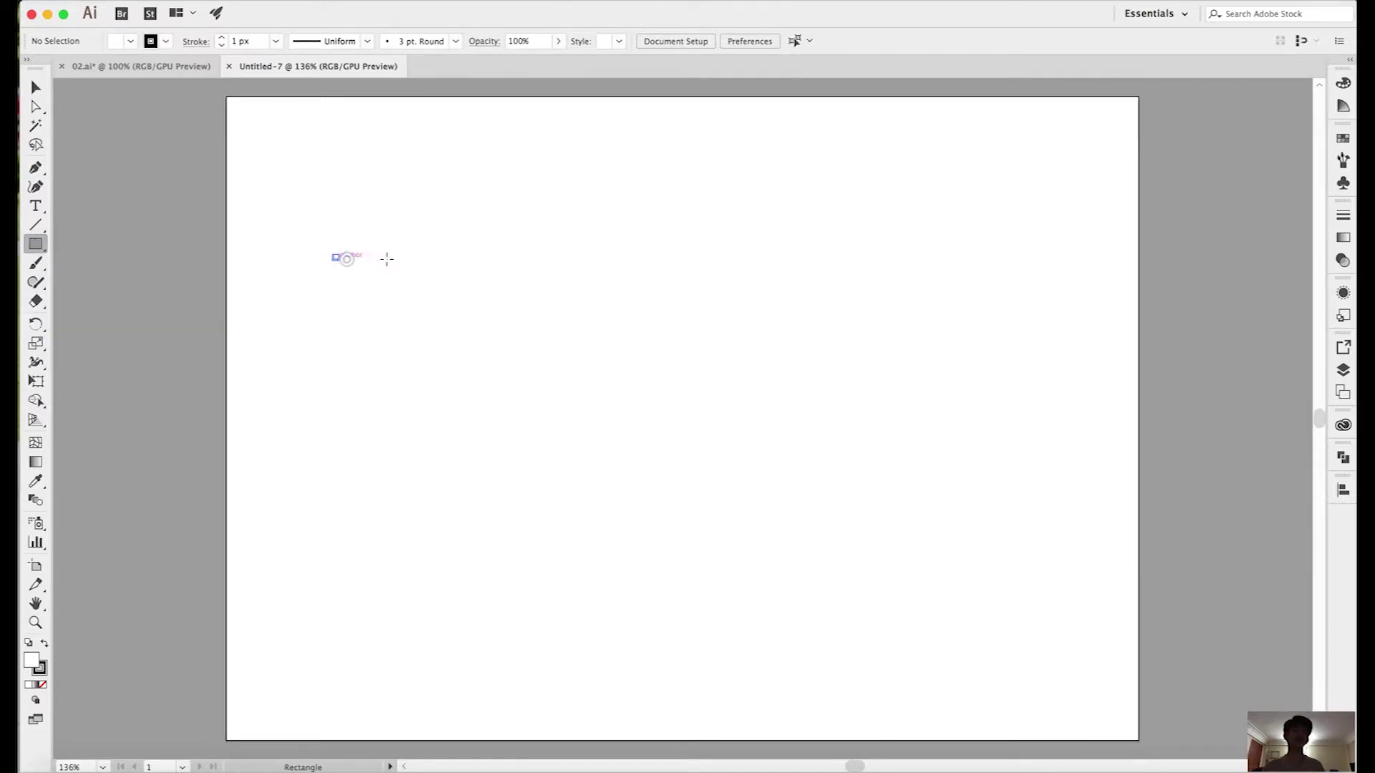
key("super+z")
left_click_drag(427, 264, 783, 447)
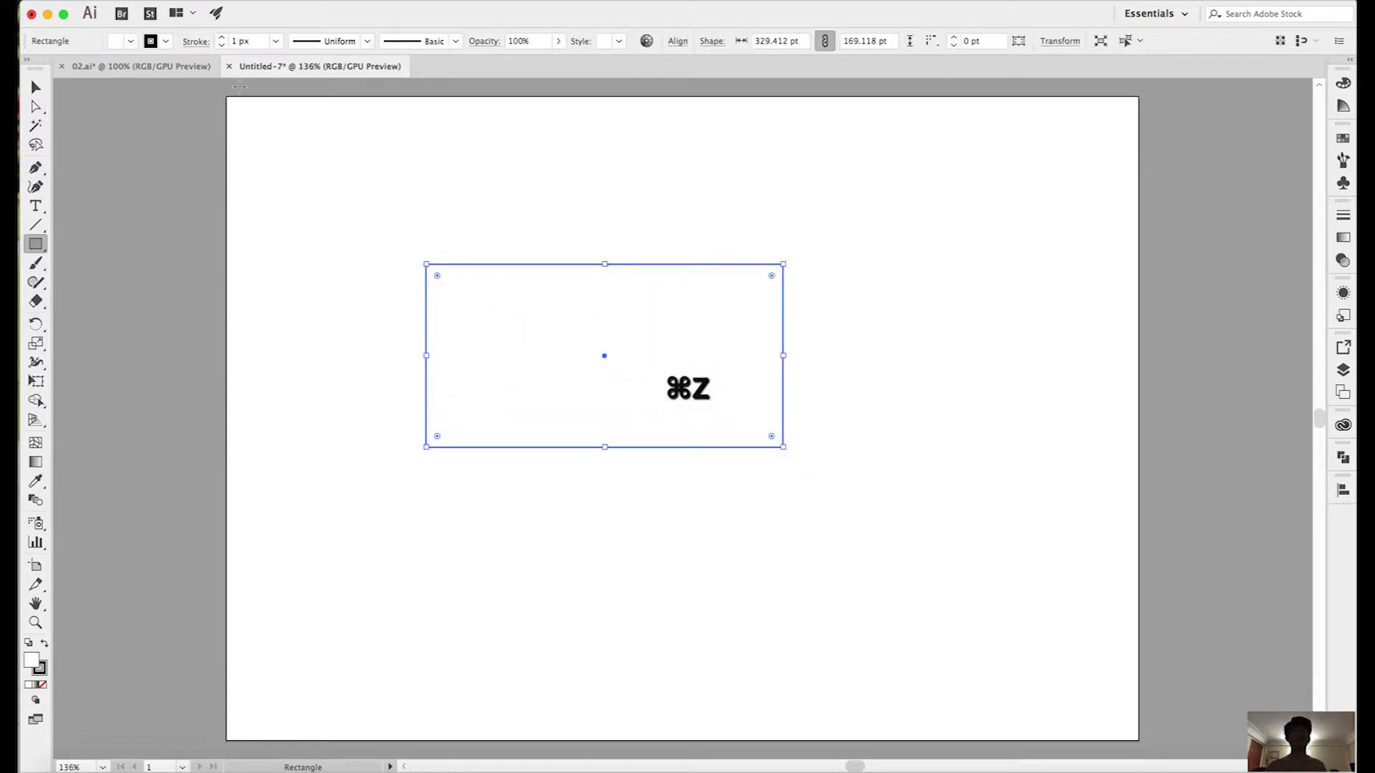
Step: Give the rectangle a bright red fill from the control bar swatches
left_click(131, 40)
left_click(138, 68)
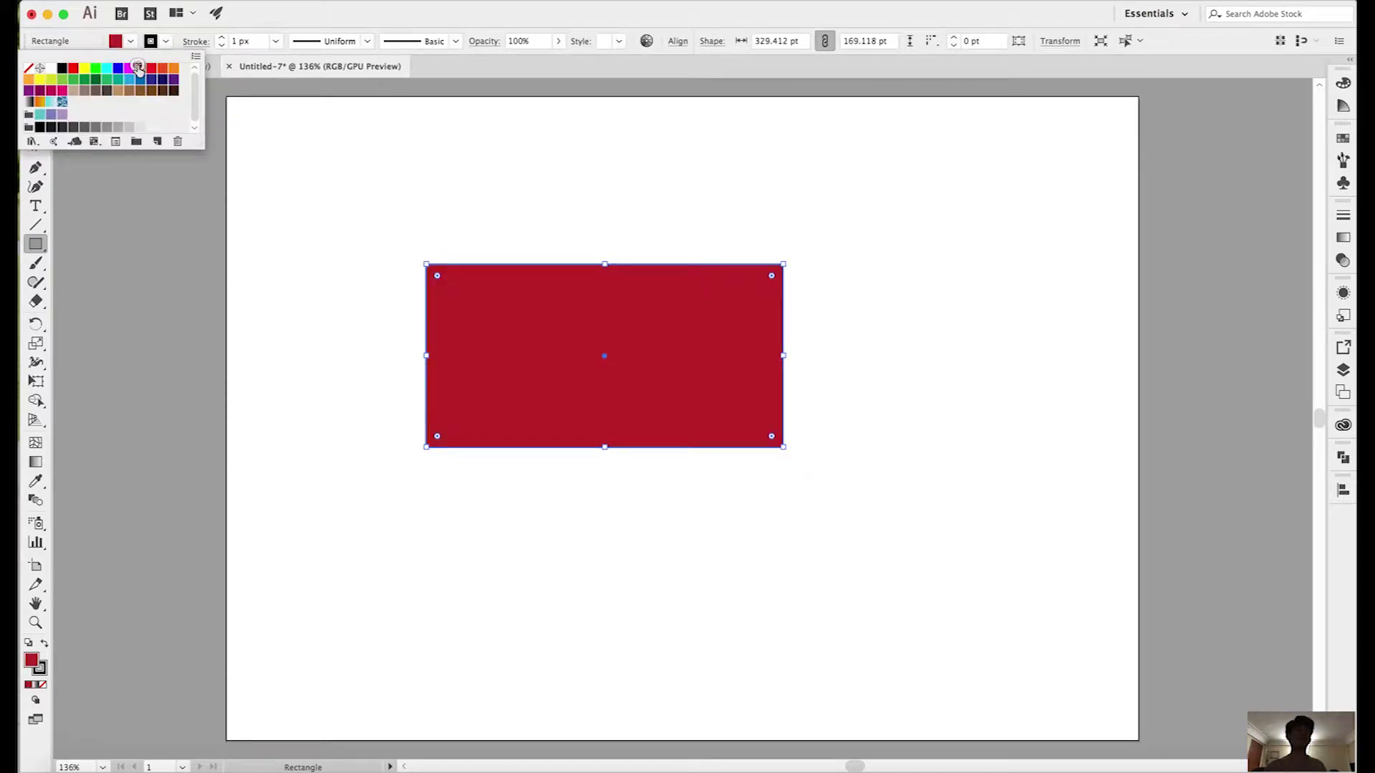
left_click(152, 68)
left_click(32, 86)
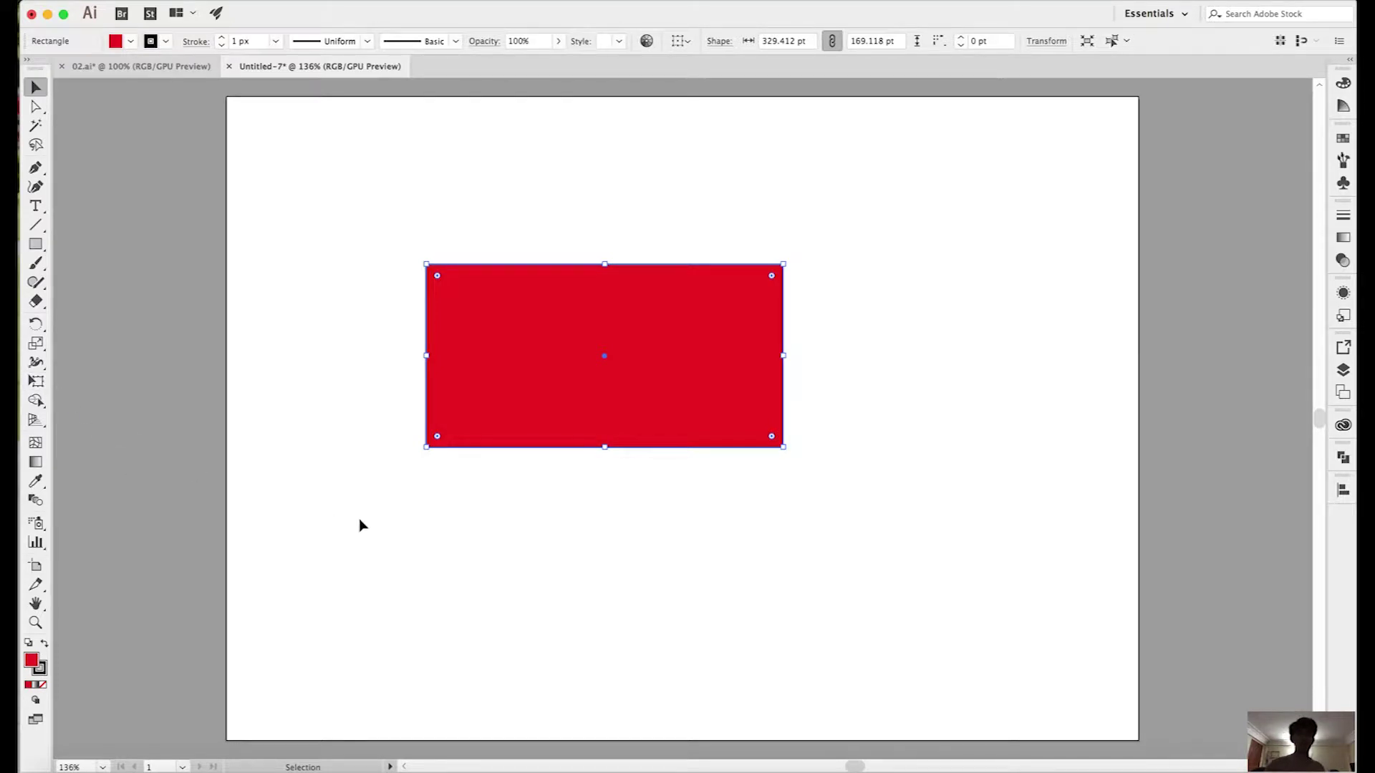
Step: Free-transform the red rectangle taller and wider, to 630.4 × 234.432 pt
key("e")
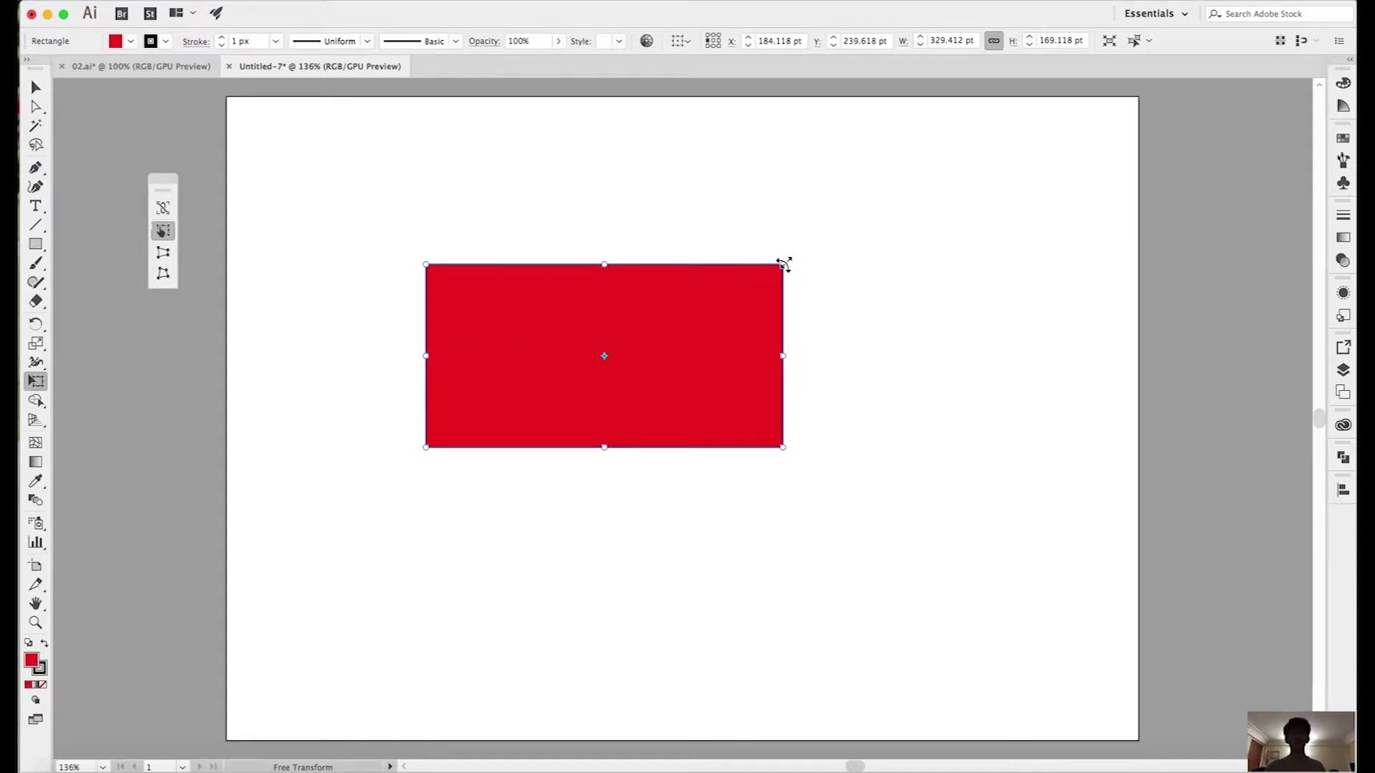
left_click_drag(783, 265, 866, 181)
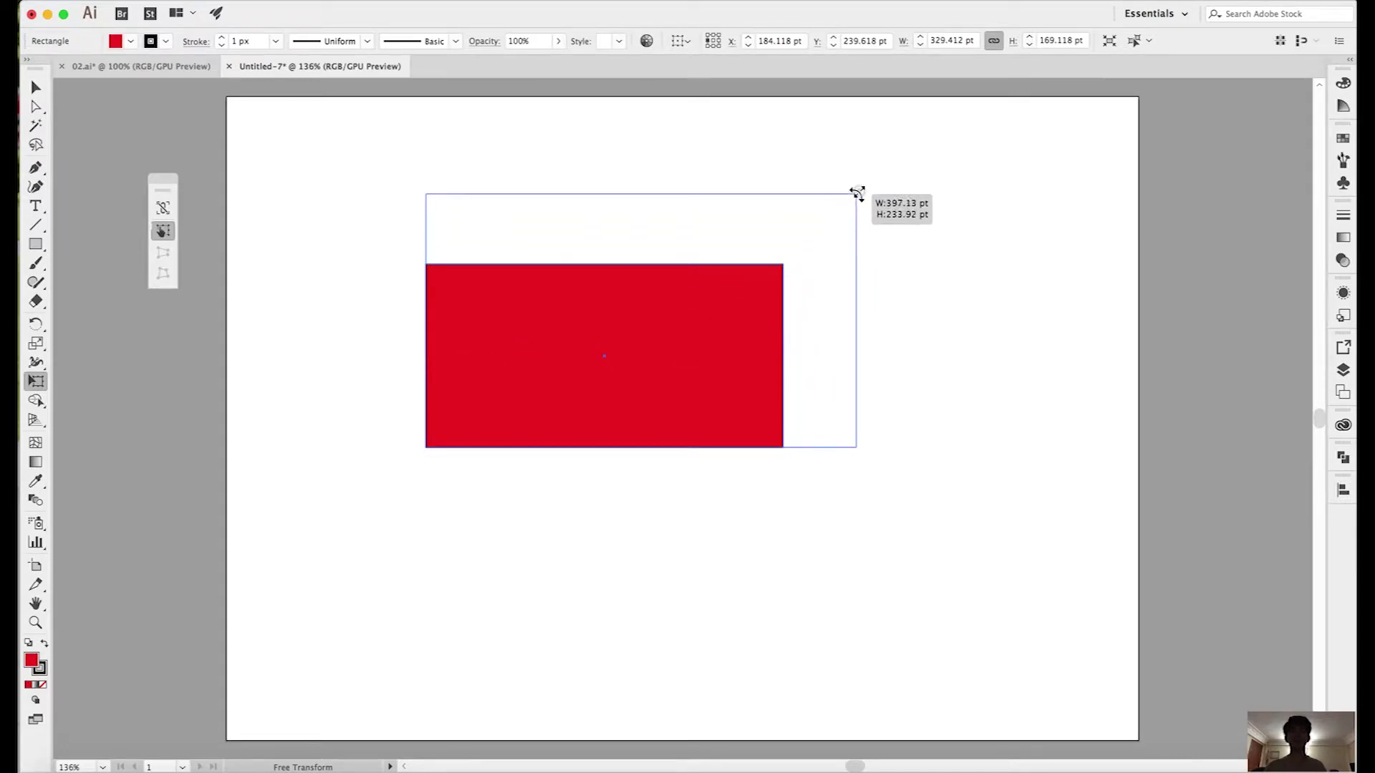
mouse_move(865, 182)
left_mouse_down()
mouse_move(752, 323)
mouse_move(868, 184)
mouse_move(787, 265)
mouse_move(862, 193)
left_mouse_up()
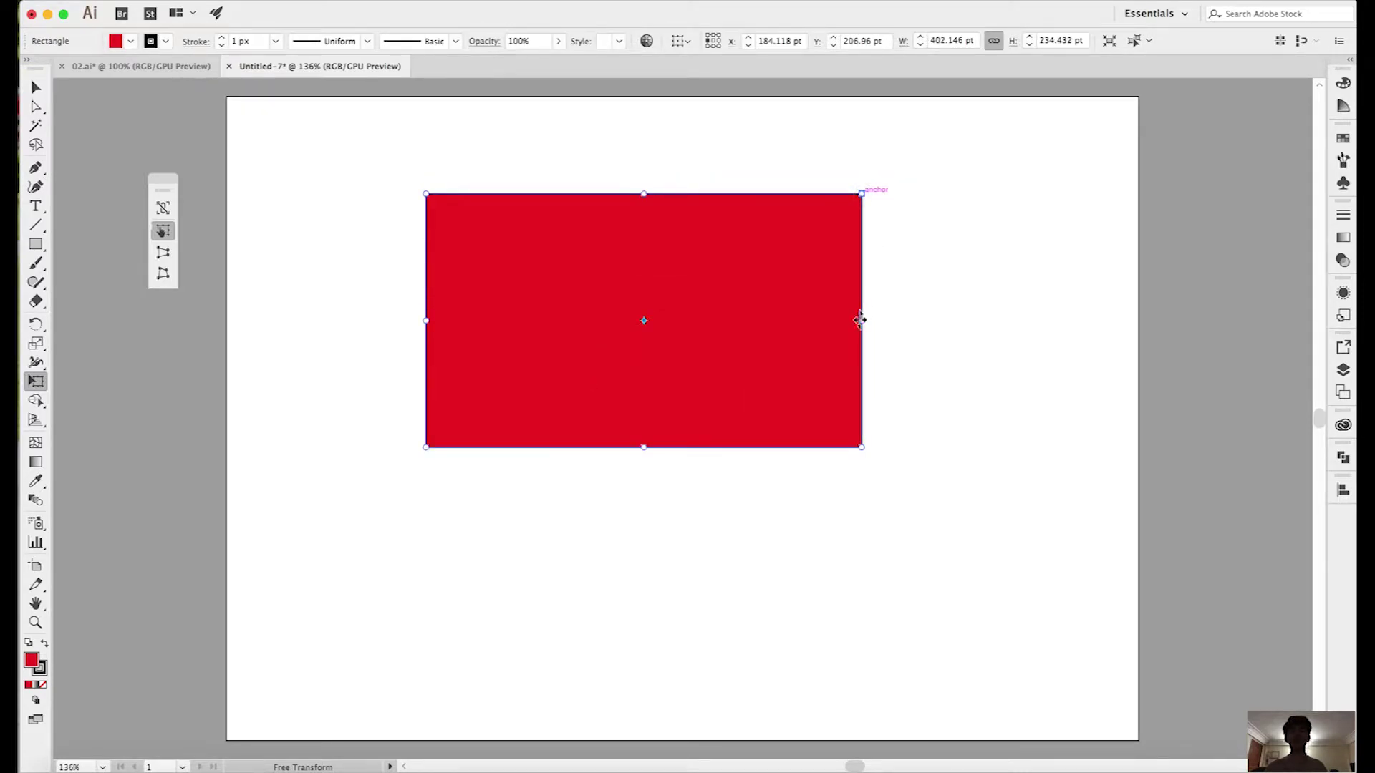
left_click_drag(859, 320, 1041, 320)
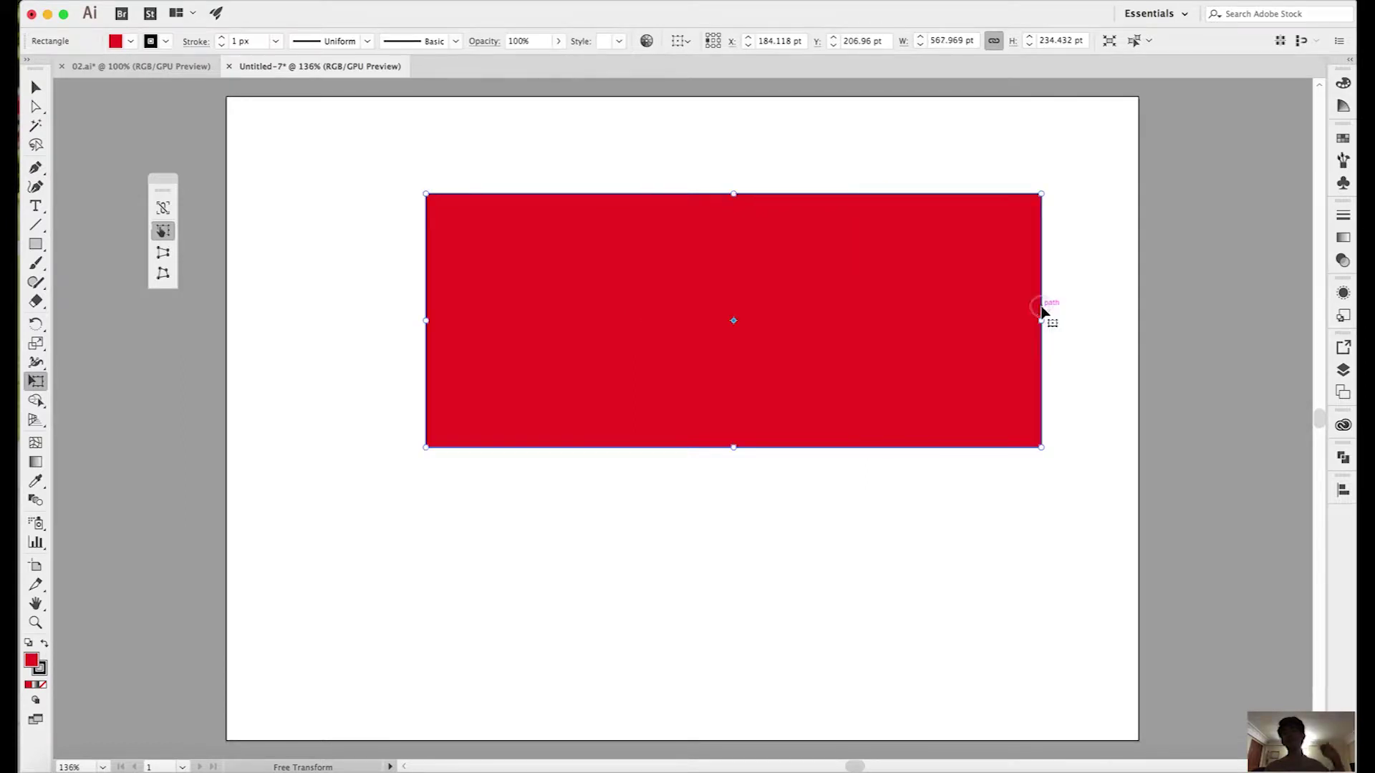
left_click_drag(426, 320, 358, 320)
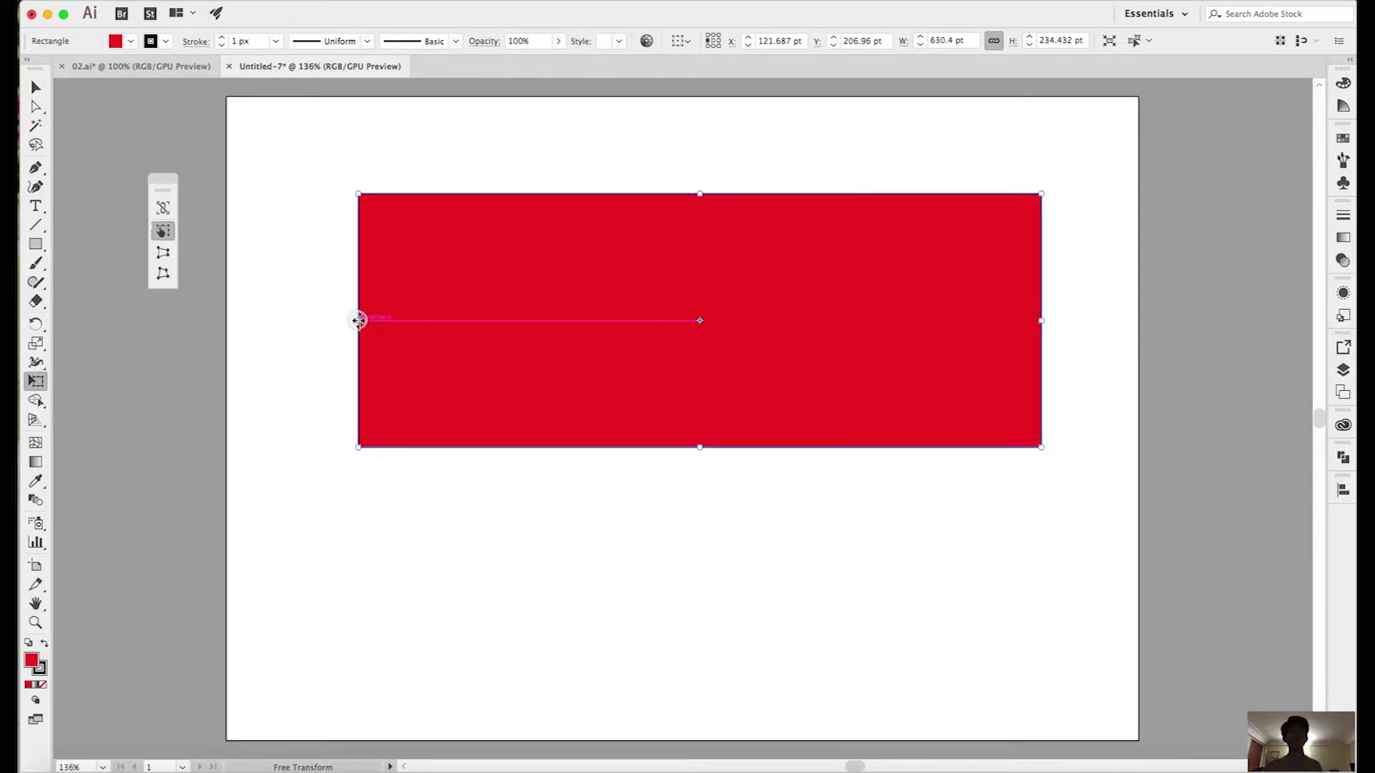
left_click(167, 256)
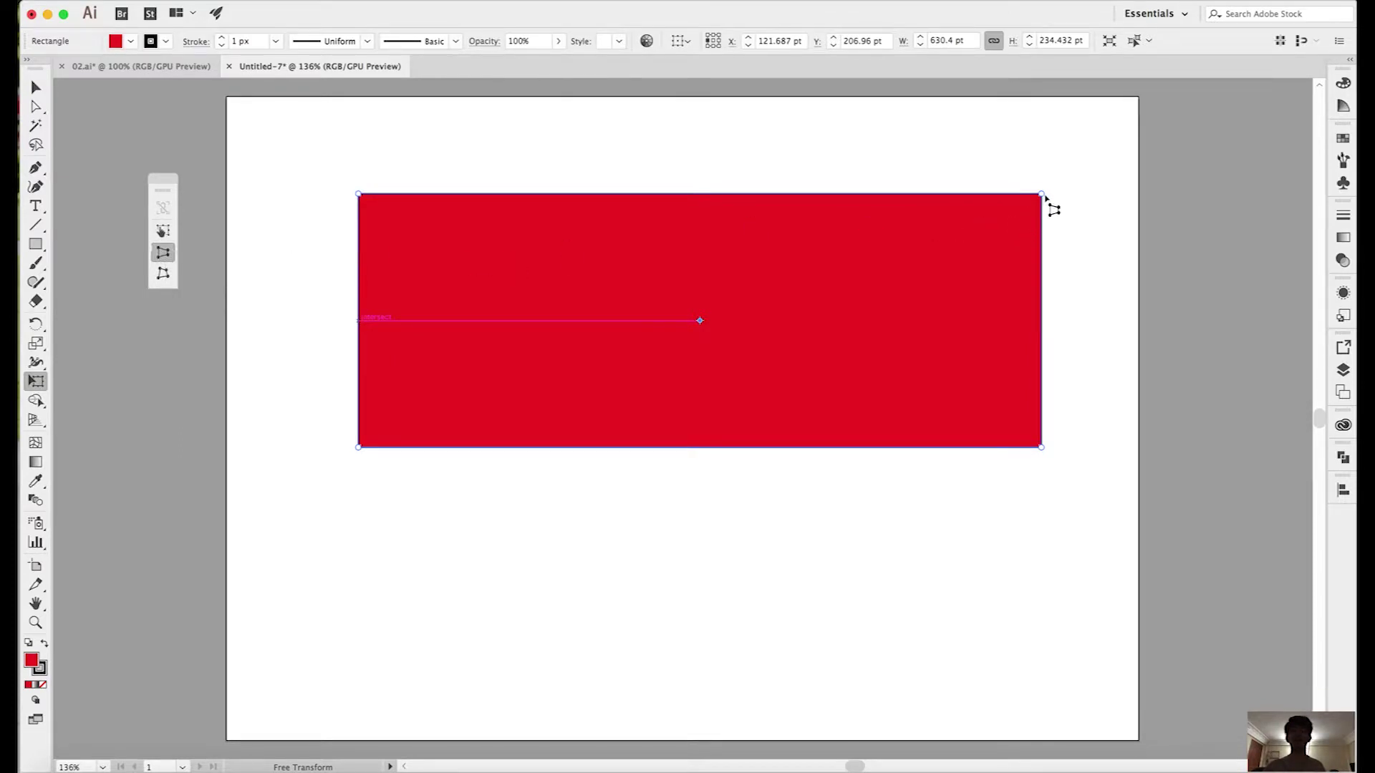
Step: Taper the rectangle's right end in perspective, then rotate and skew it
left_click_drag(1041, 192, 1036, 232)
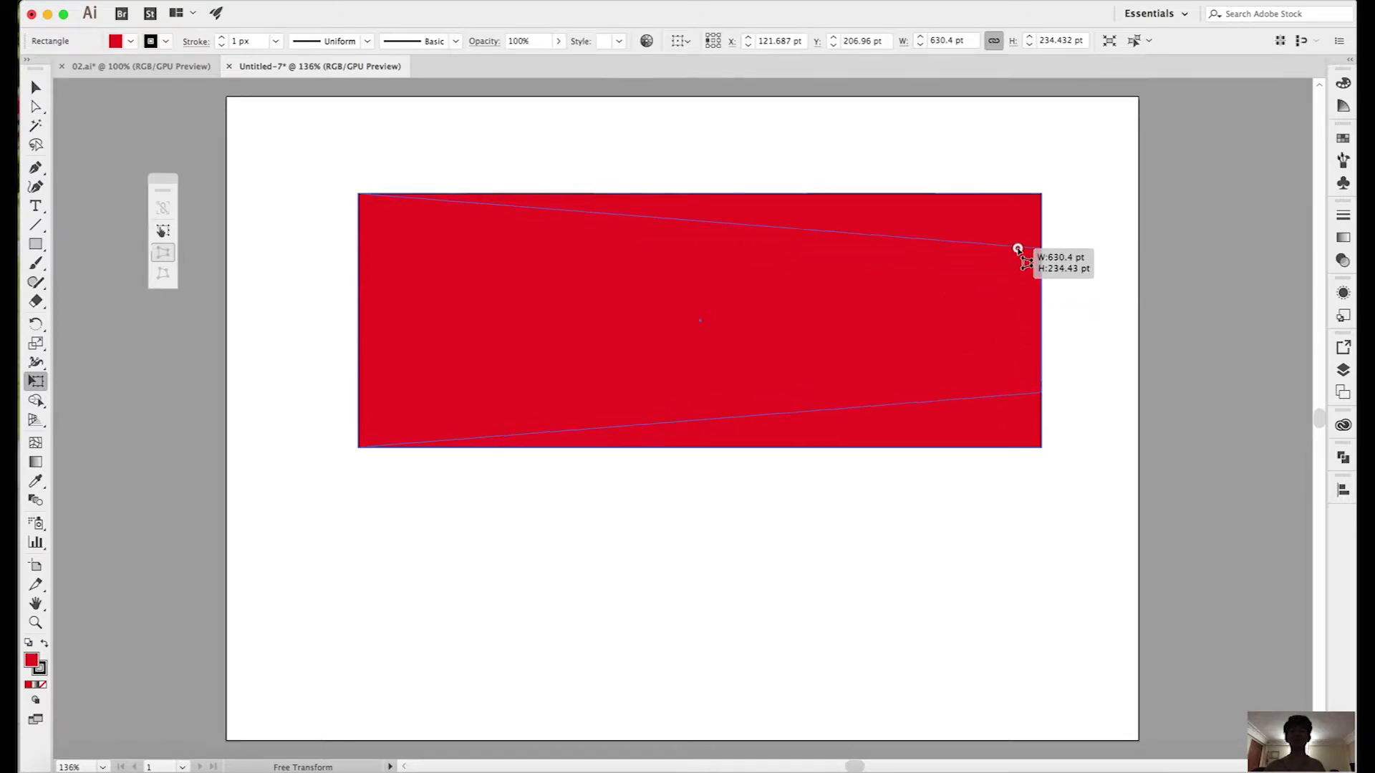
left_click_drag(1036, 231, 1017, 246)
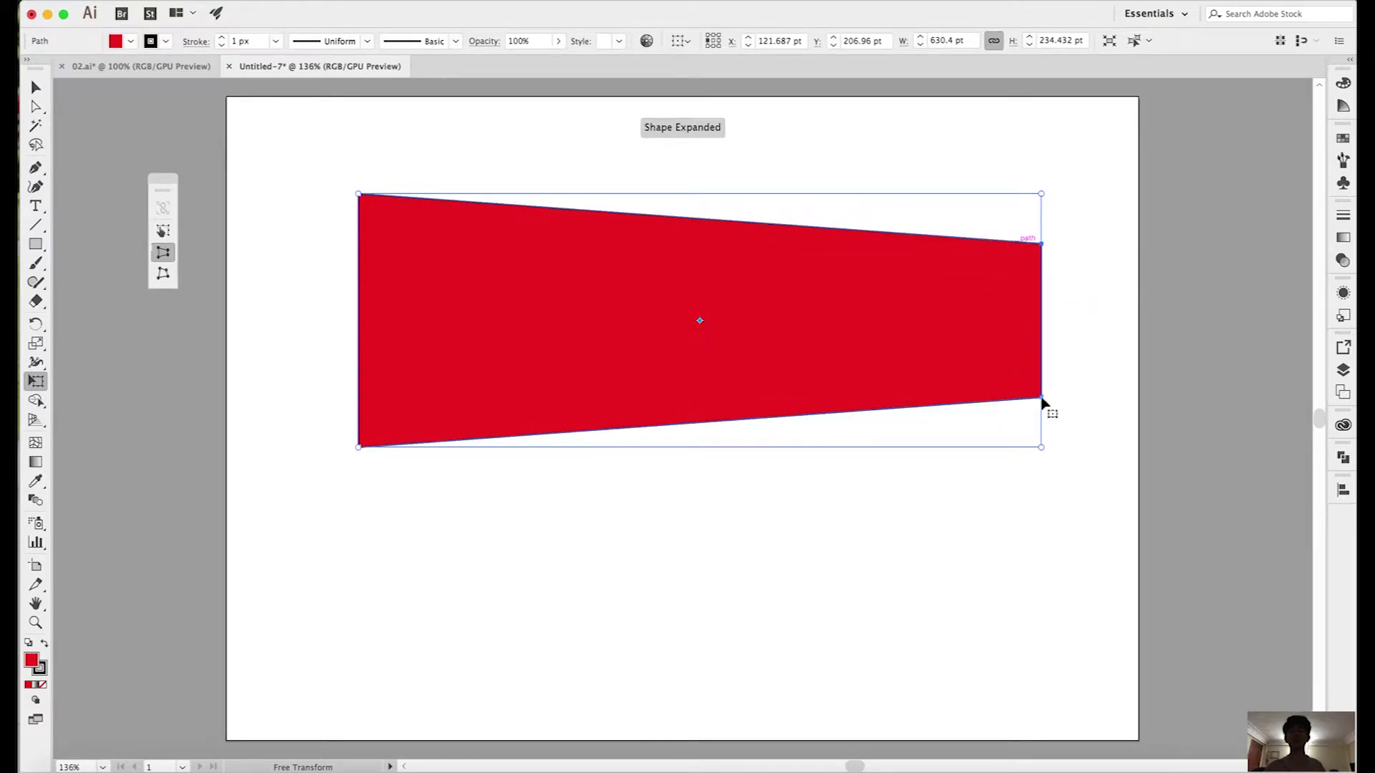
left_click_drag(1047, 403, 1040, 394)
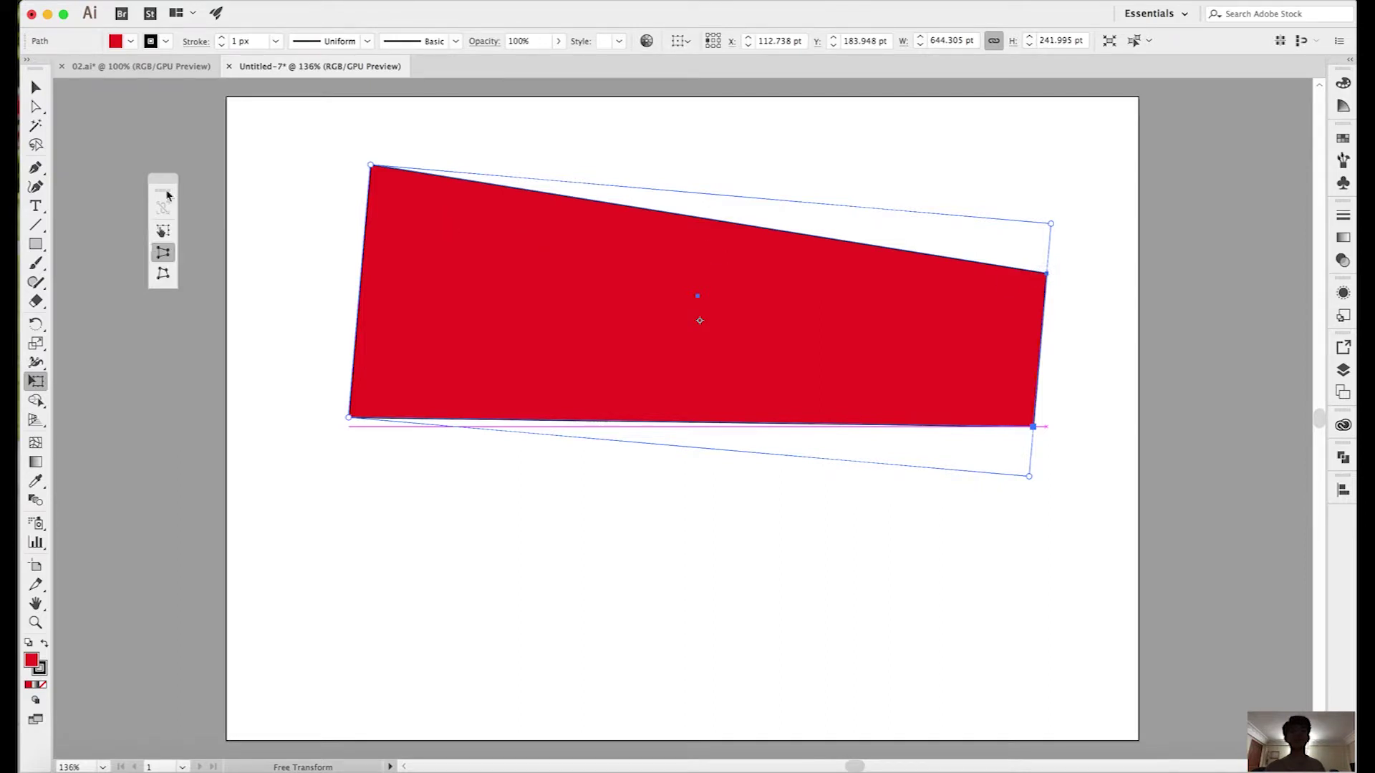
left_click(163, 231)
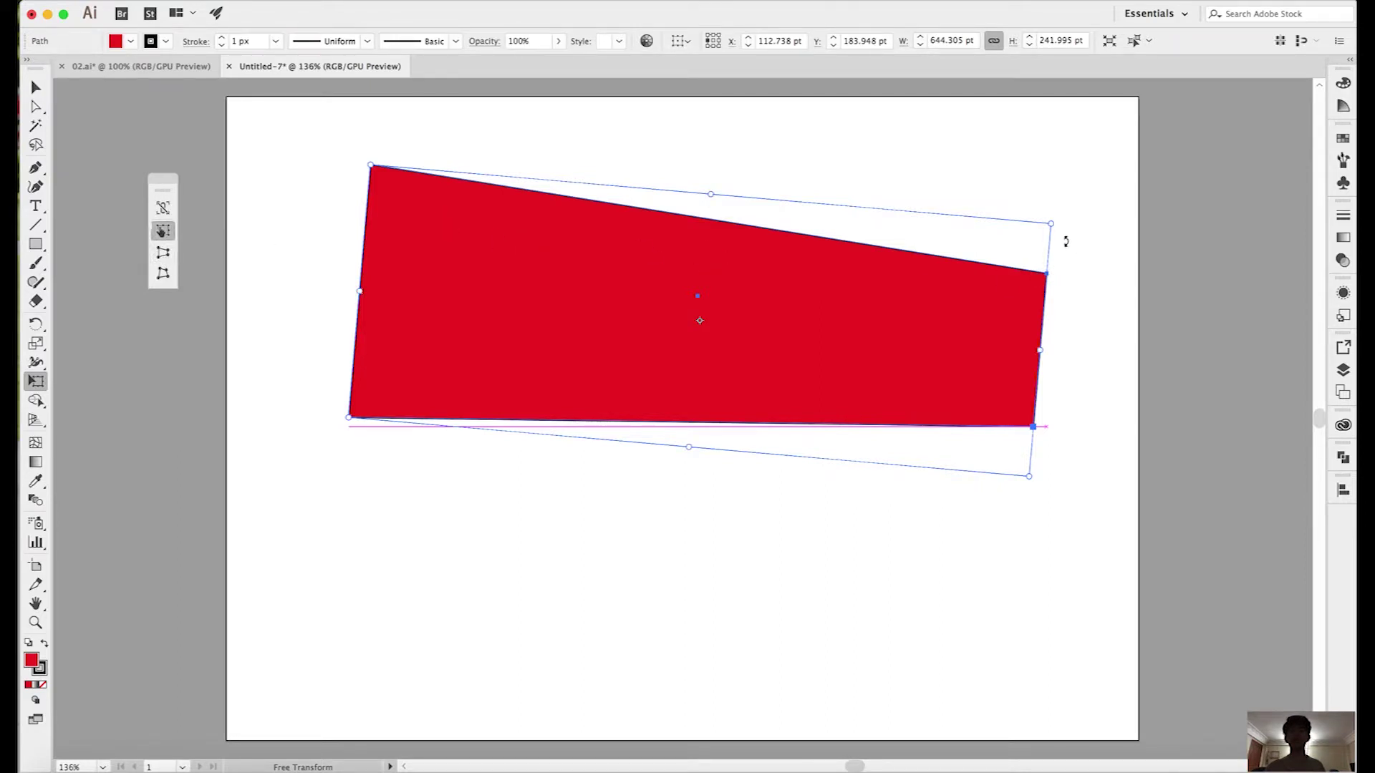
left_click_drag(1046, 224, 1050, 136)
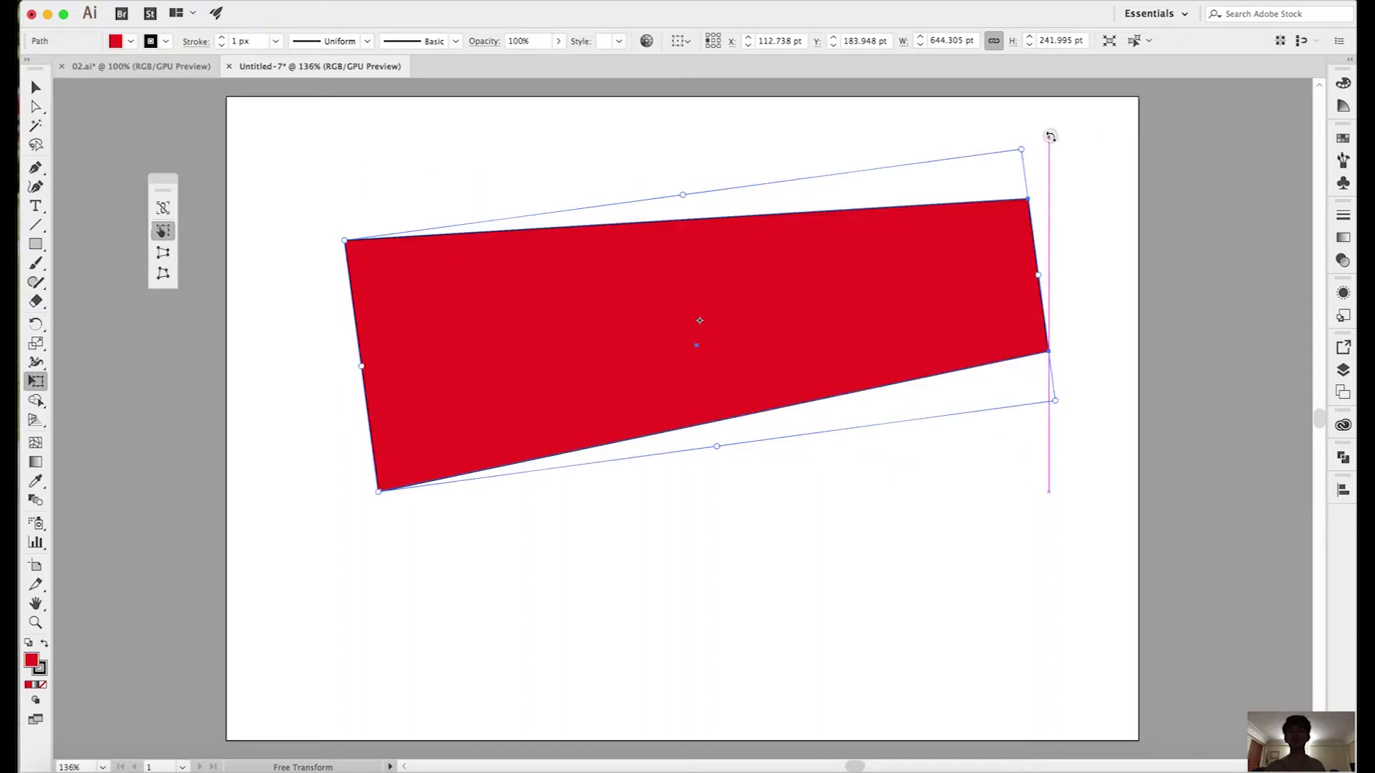
left_click_drag(1034, 275, 1057, 374)
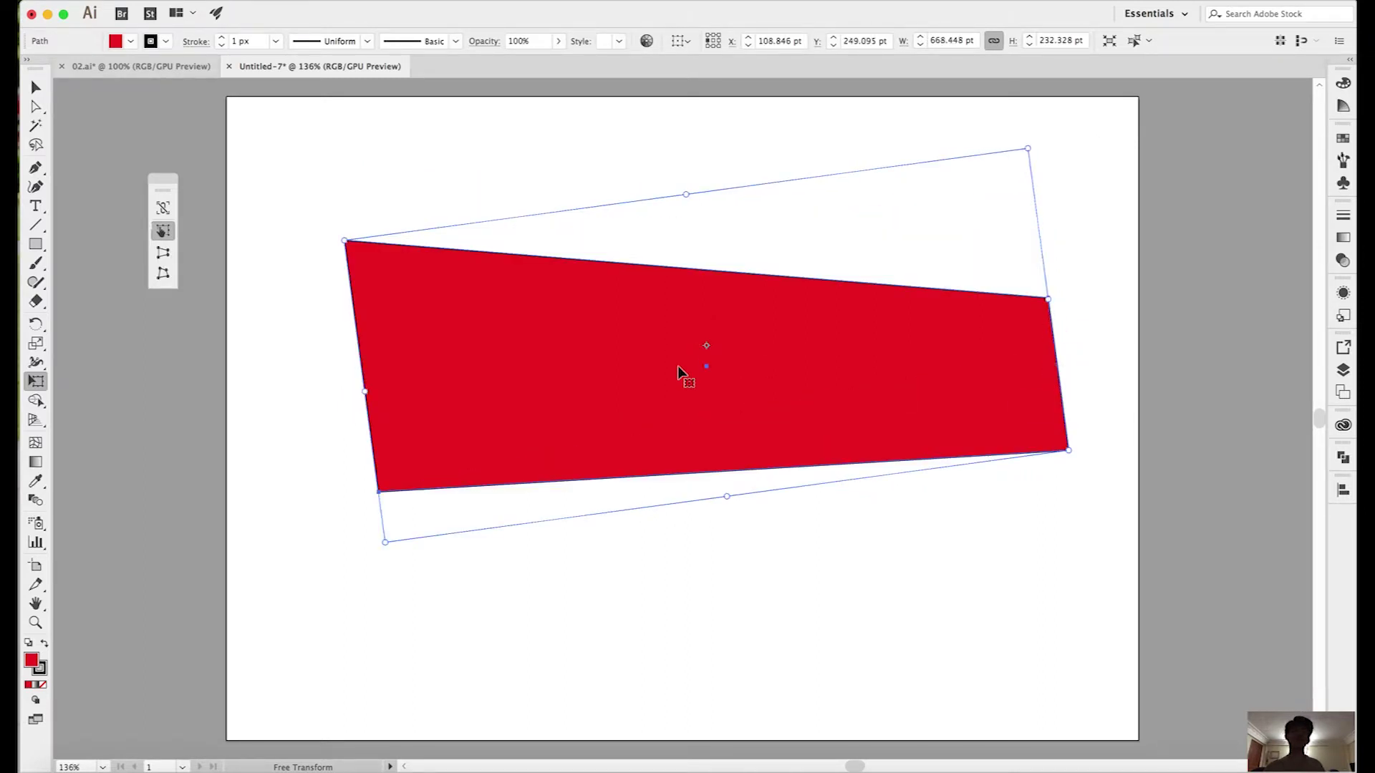
Step: Pull the shape's top-left corner up with Free Distort, then delete it
left_click(162, 273)
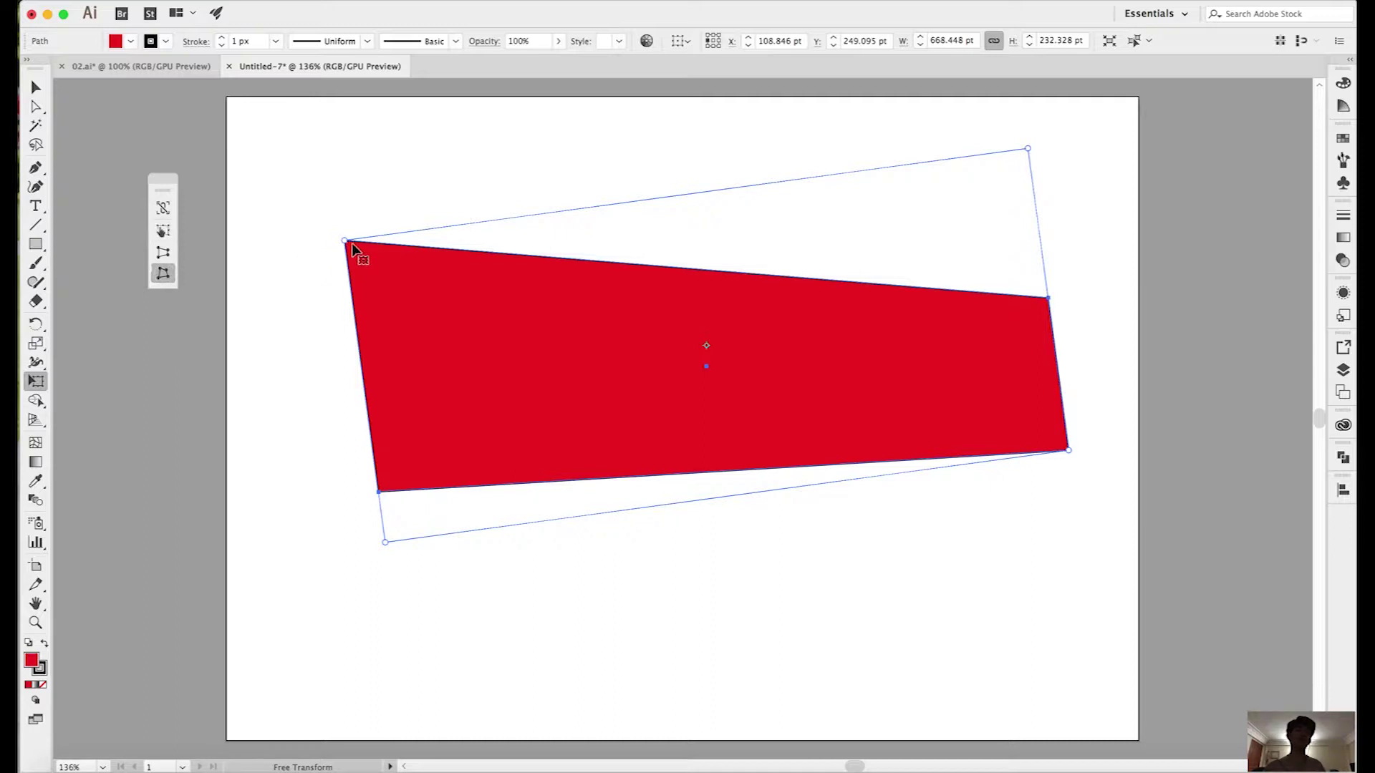
left_click_drag(345, 241, 338, 143)
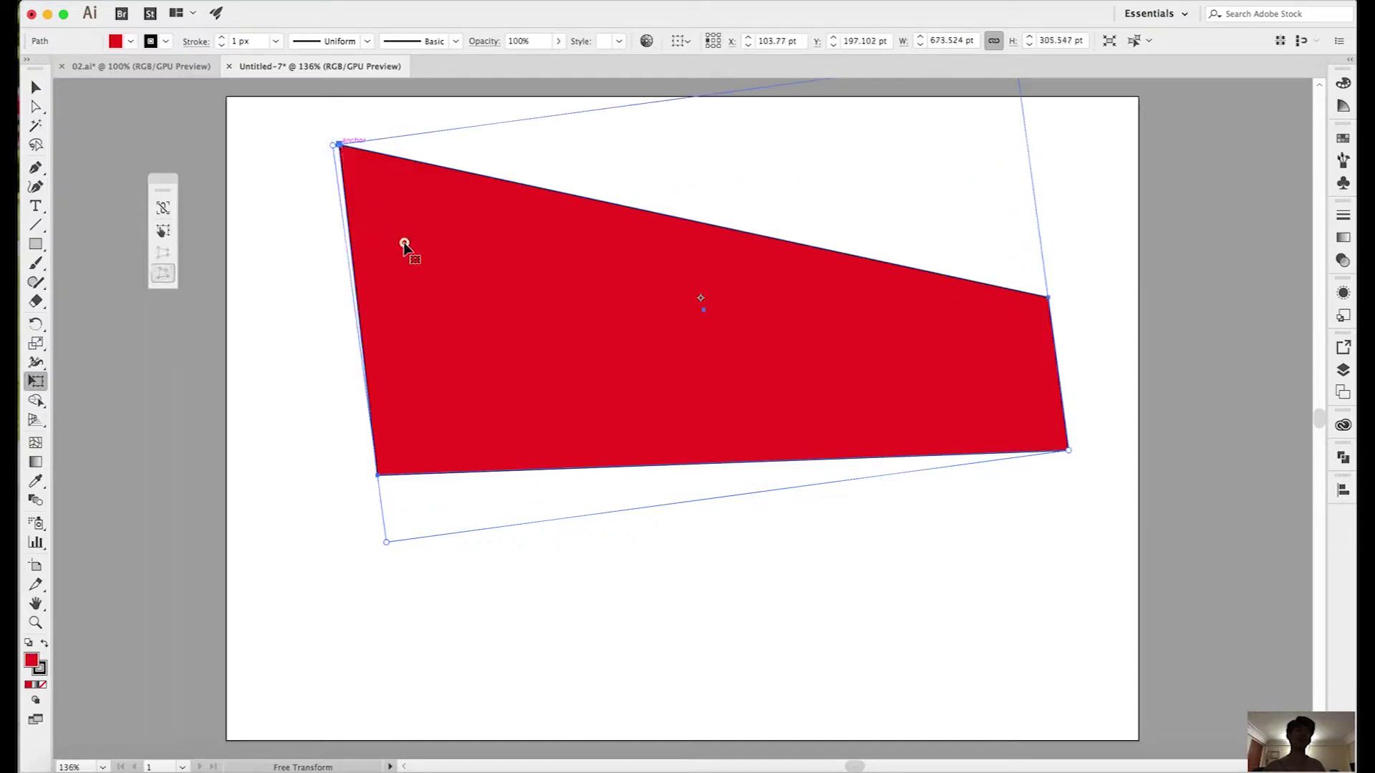
key("Delete")
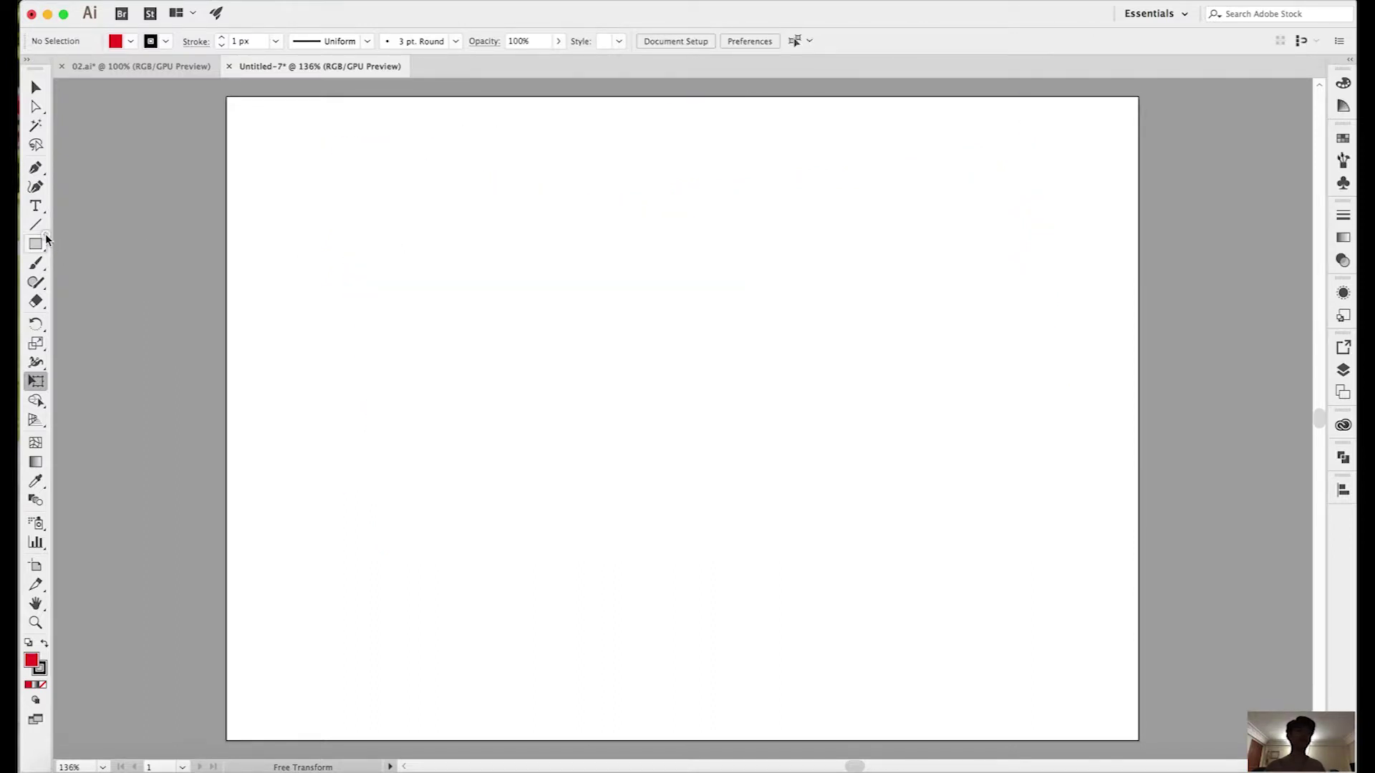
Step: Draw a red circle and enlarge it proportionally with Free Transform's Constrain on
left_click_drag(45, 233, 96, 279)
mouse_move(363, 326)
left_mouse_down()
mouse_move(454, 389)
mouse_move(542, 497)
left_mouse_up()
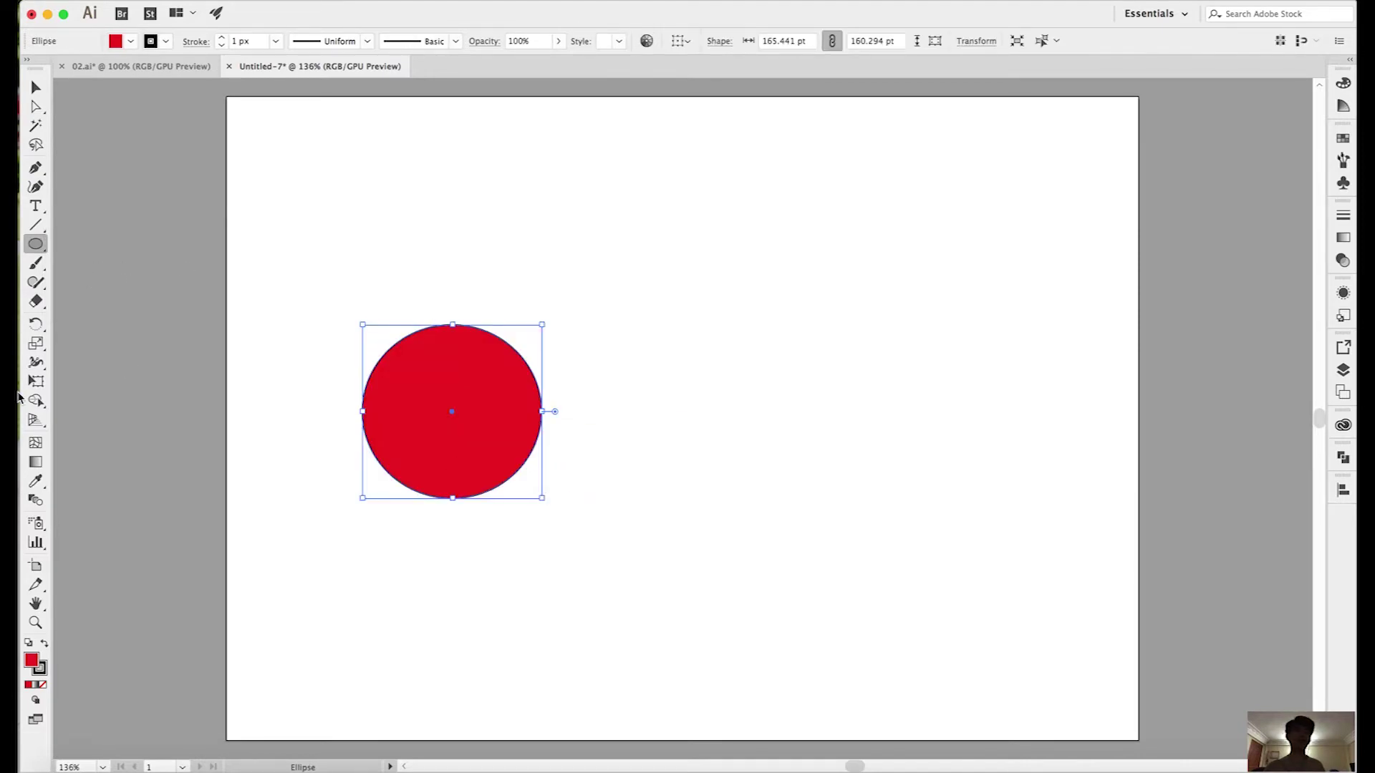
left_click(36, 381)
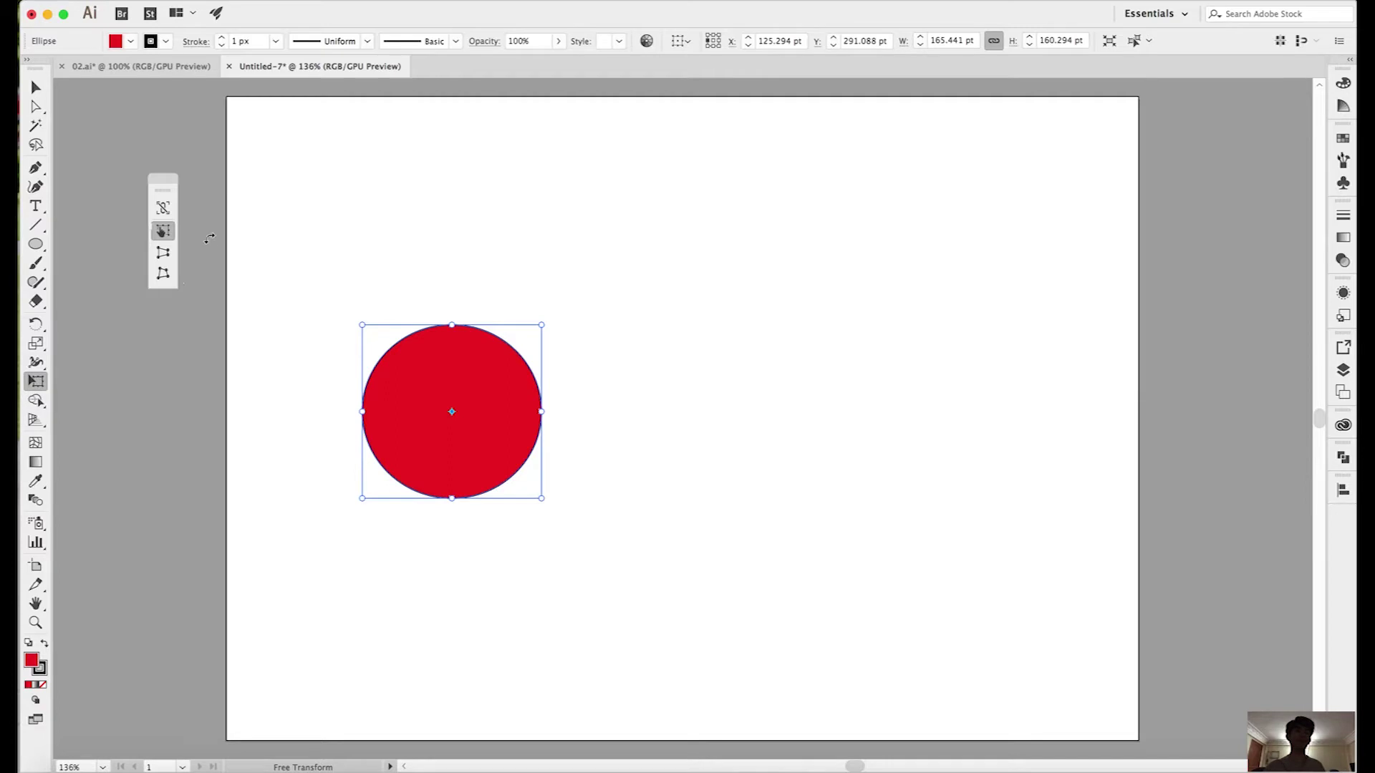
left_click(163, 208)
left_click_drag(542, 326, 485, 227)
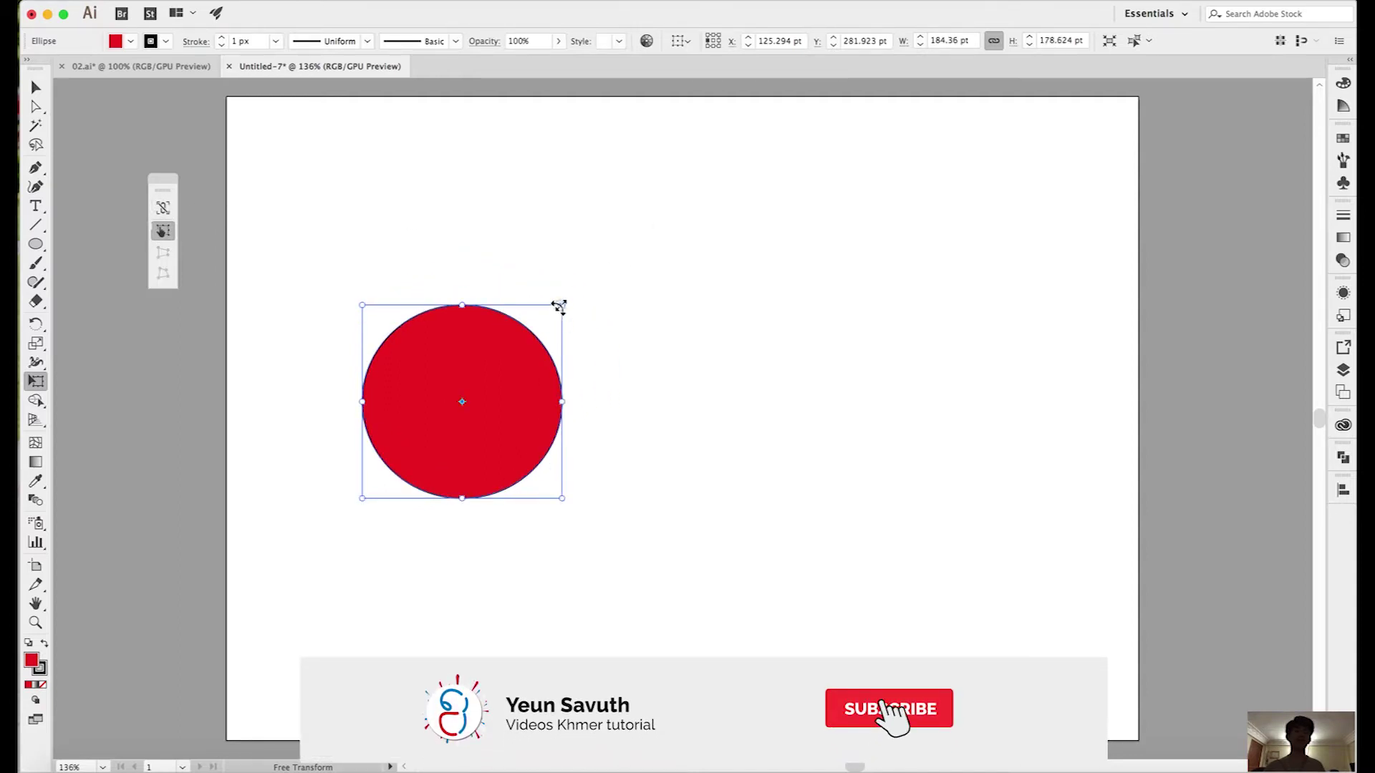
left_click_drag(557, 309, 617, 247)
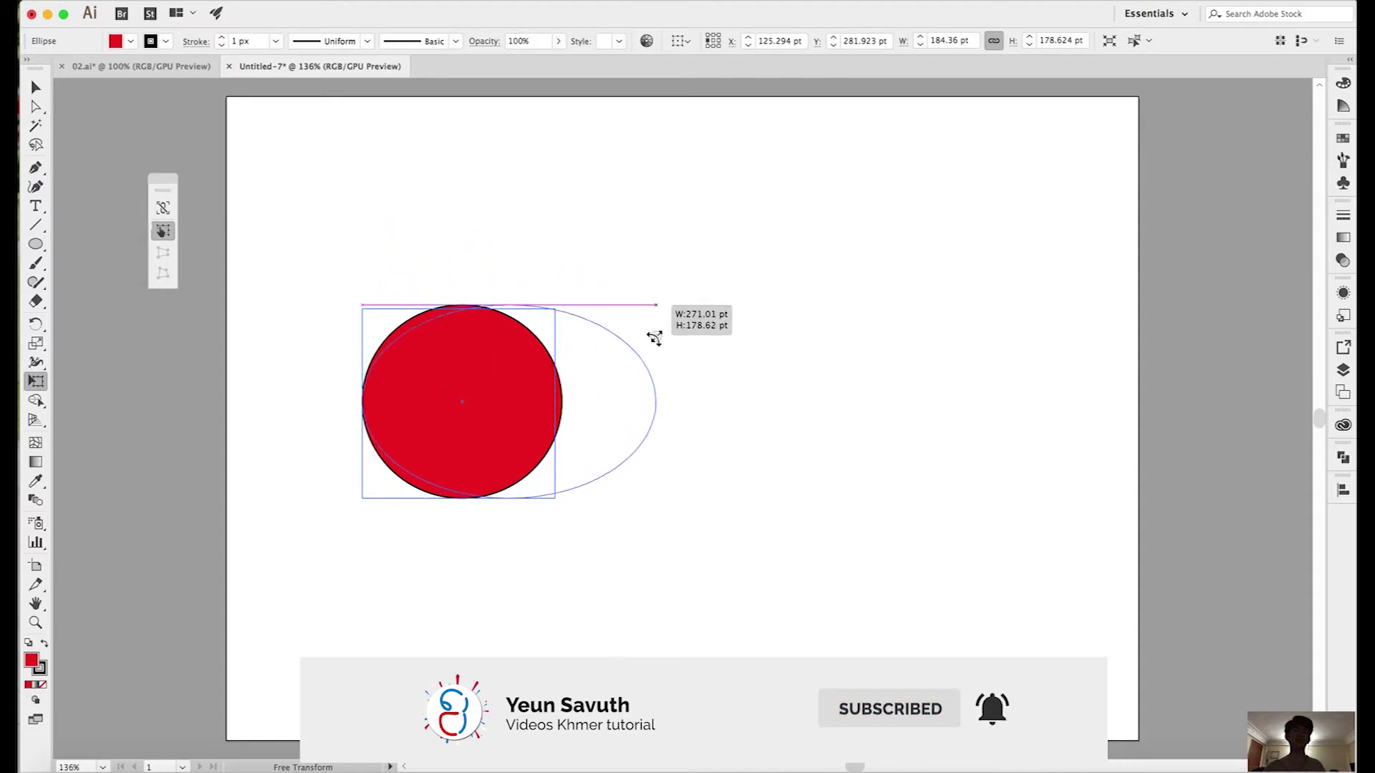
mouse_move(617, 247)
left_mouse_down()
mouse_move(497, 463)
mouse_move(604, 217)
mouse_move(663, 355)
mouse_move(583, 218)
mouse_move(656, 184)
left_mouse_up()
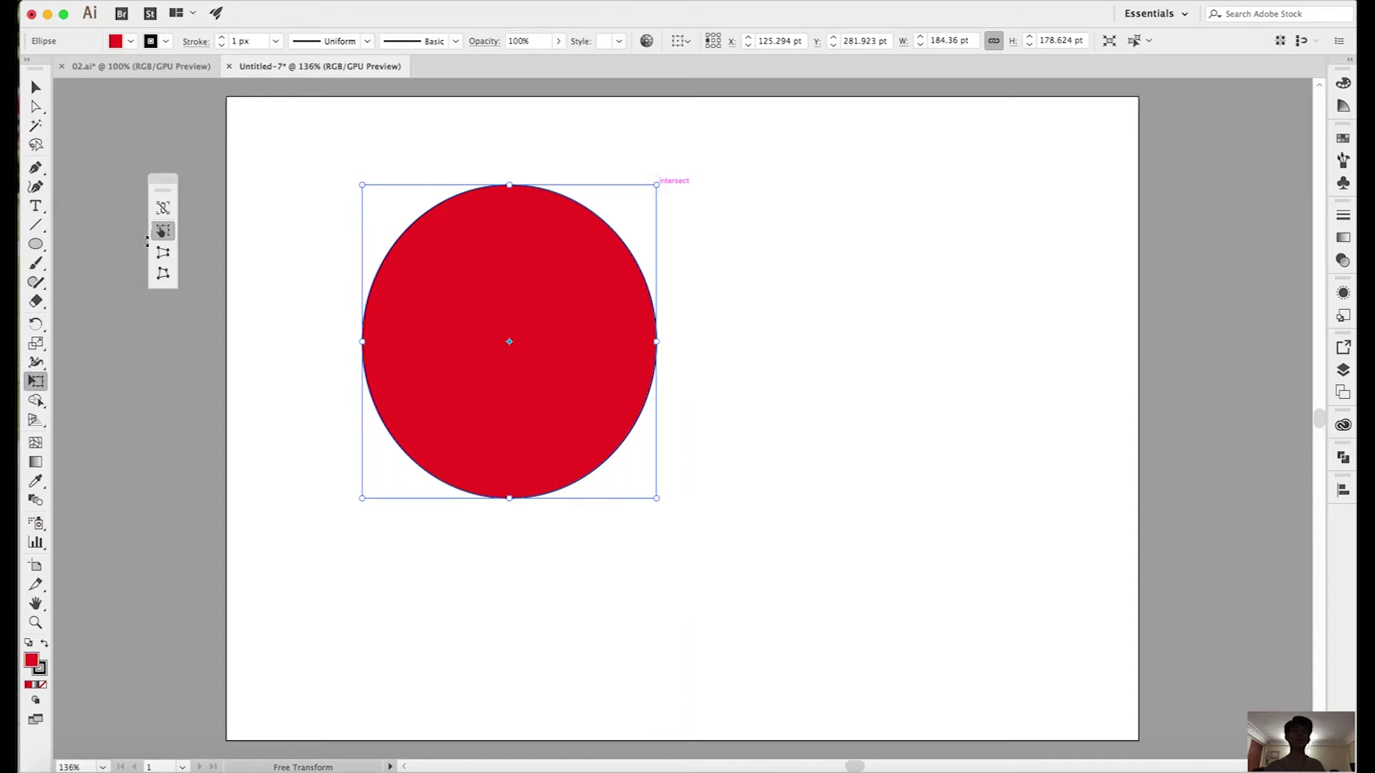
Step: Squash the circle with Perspective Distort into a 235.961 × 169.882 pt ellipse
left_click(164, 208)
mouse_move(673, 187)
left_mouse_down()
mouse_move(623, 251)
mouse_move(830, 179)
mouse_move(651, 267)
left_mouse_up()
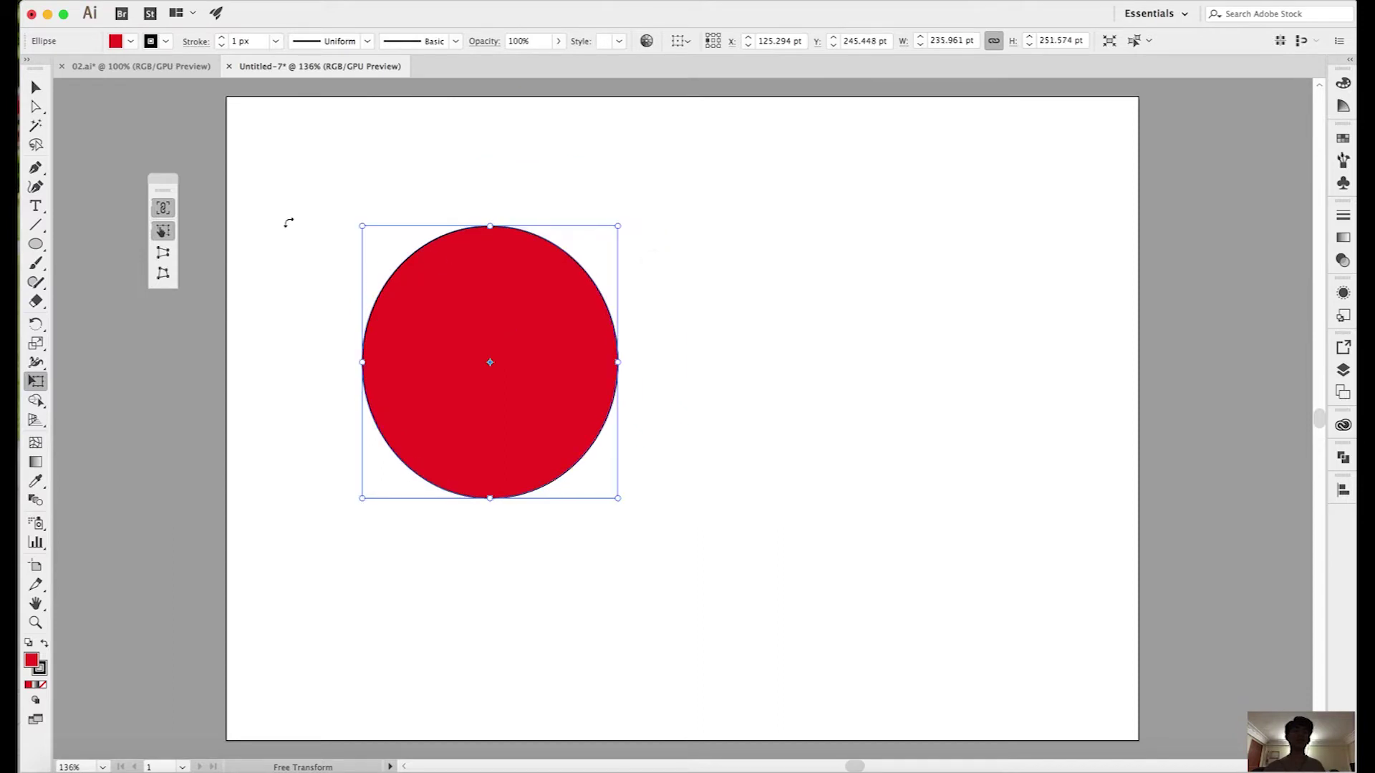
left_click(163, 252)
mouse_move(363, 227)
left_mouse_down()
mouse_move(345, 273)
mouse_move(351, 305)
left_mouse_up()
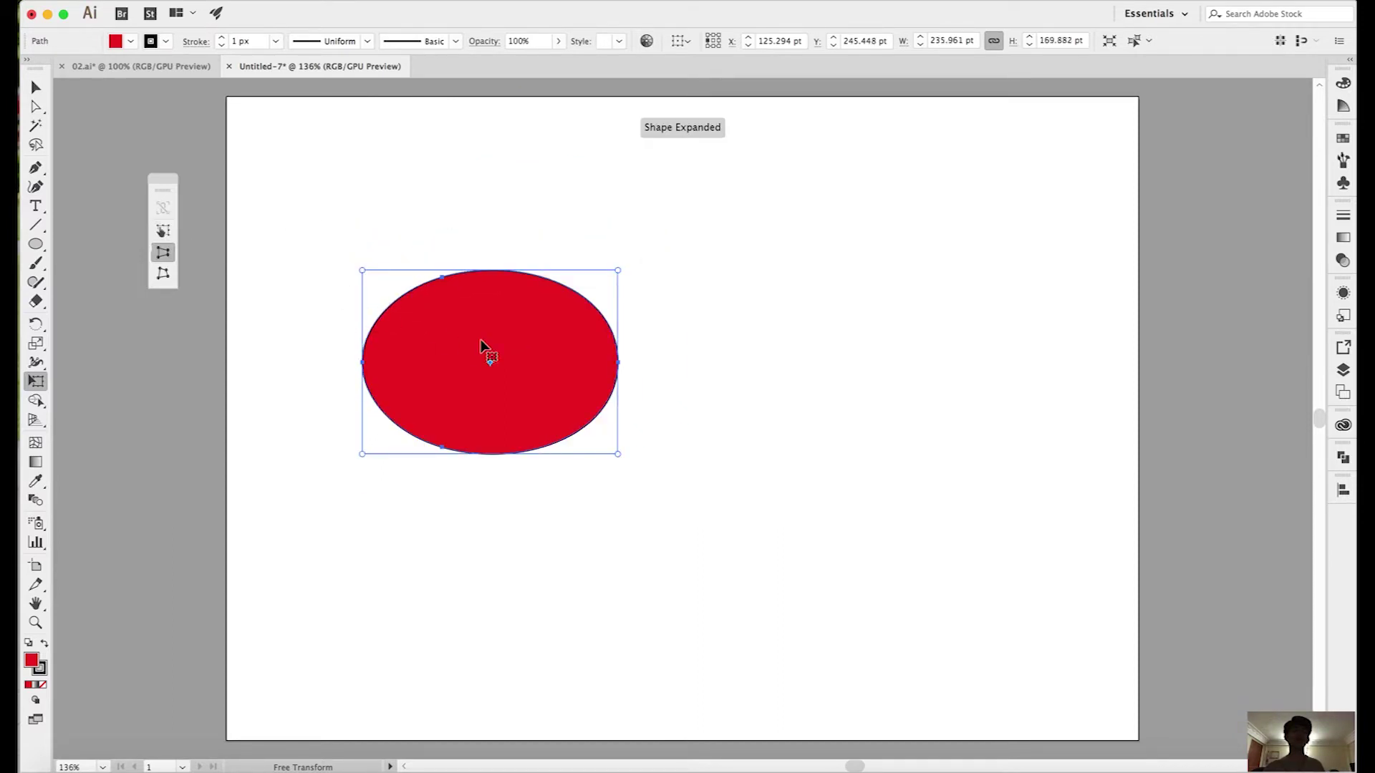
Step: Free-distort the ellipse into a 464.311 × 268.772 pt slanted oval and shift it right
left_click(163, 273)
left_click_drag(620, 462, 1160, 698)
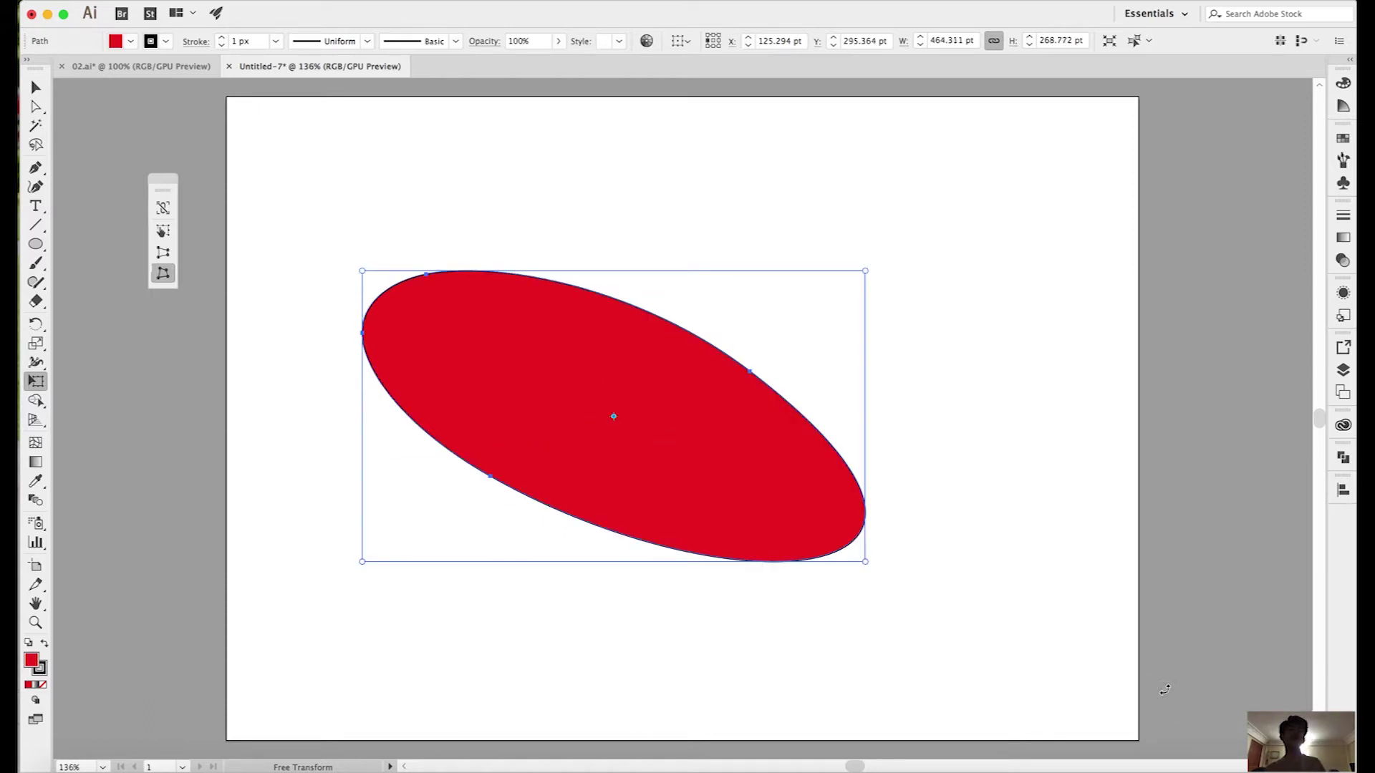
left_click(705, 465)
left_click_drag(705, 465, 776, 468)
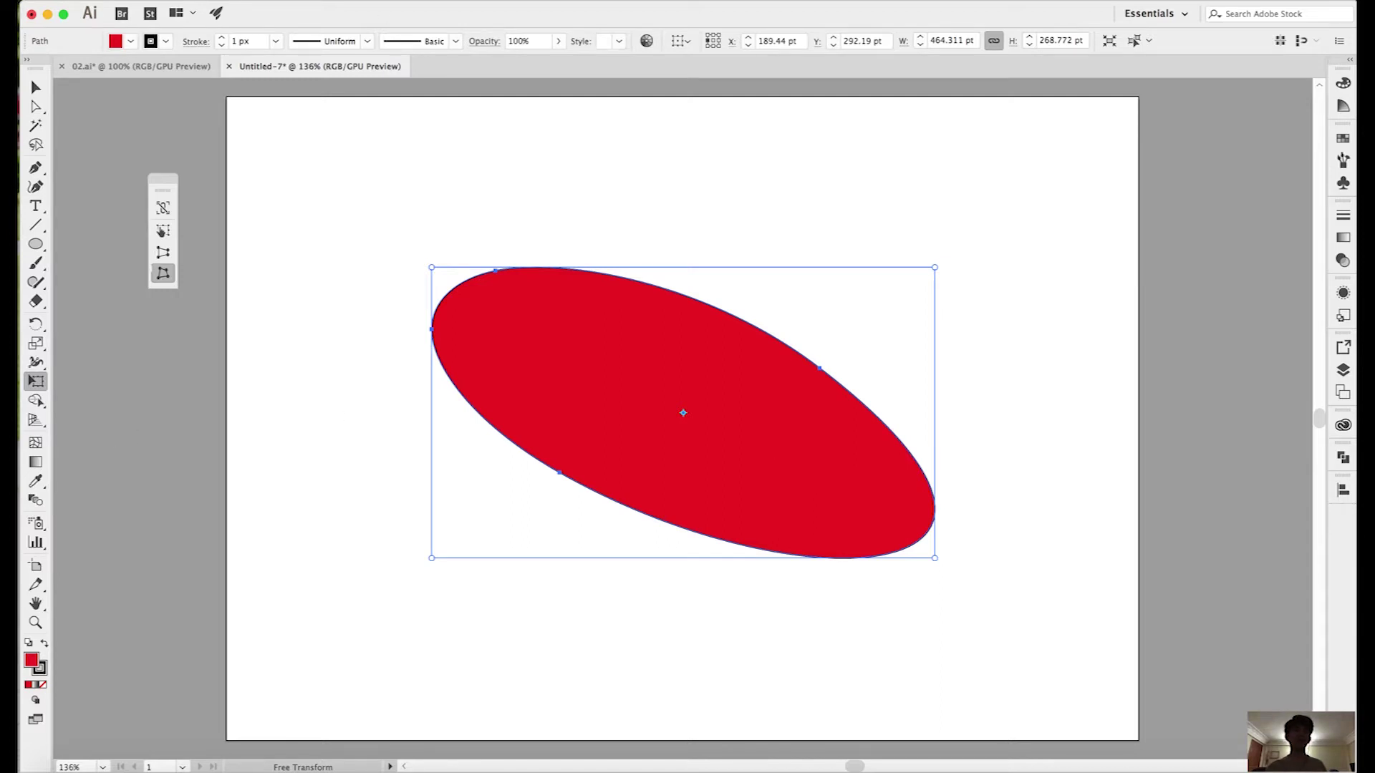
left_click(458, 1)
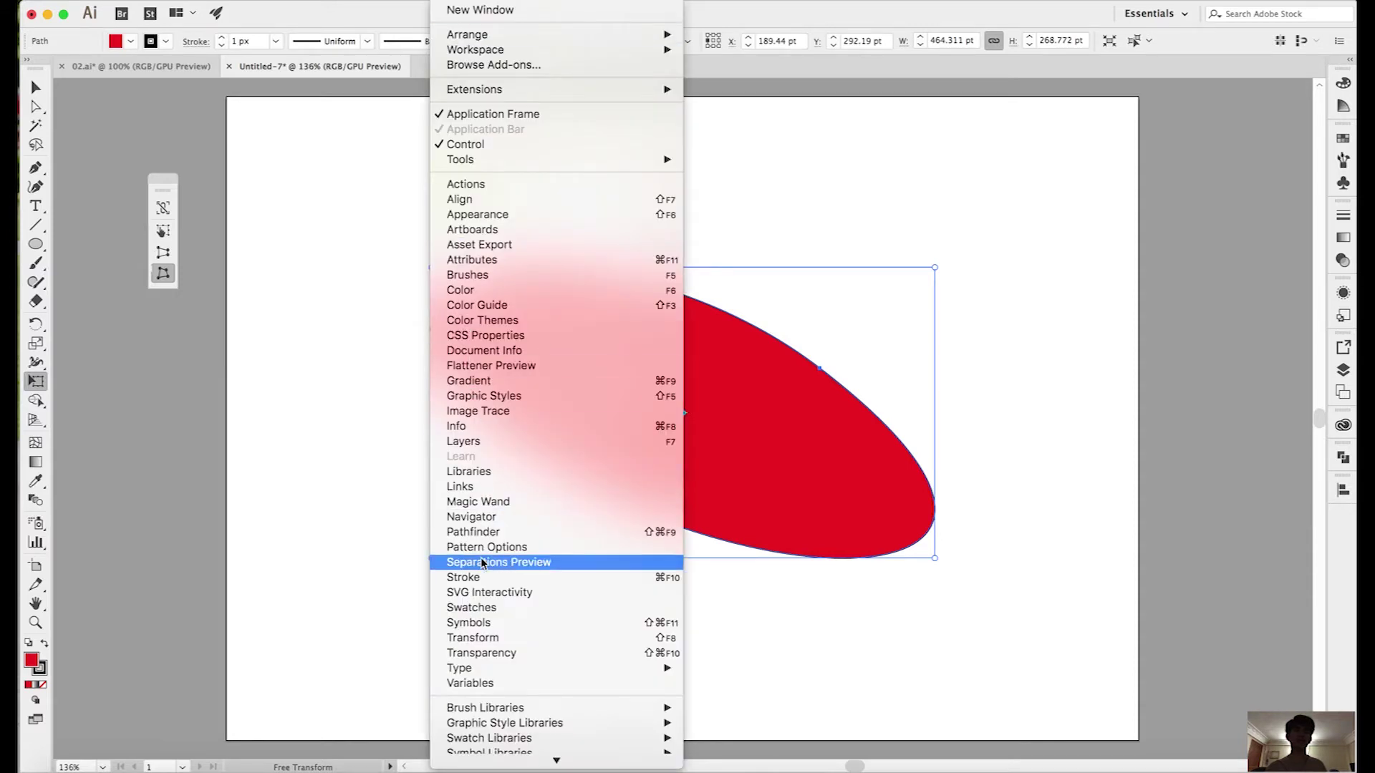
Step: Open the Transform panel beside the oval, leaving Scale Corners and Scale Strokes & Effects off
left_click(487, 638)
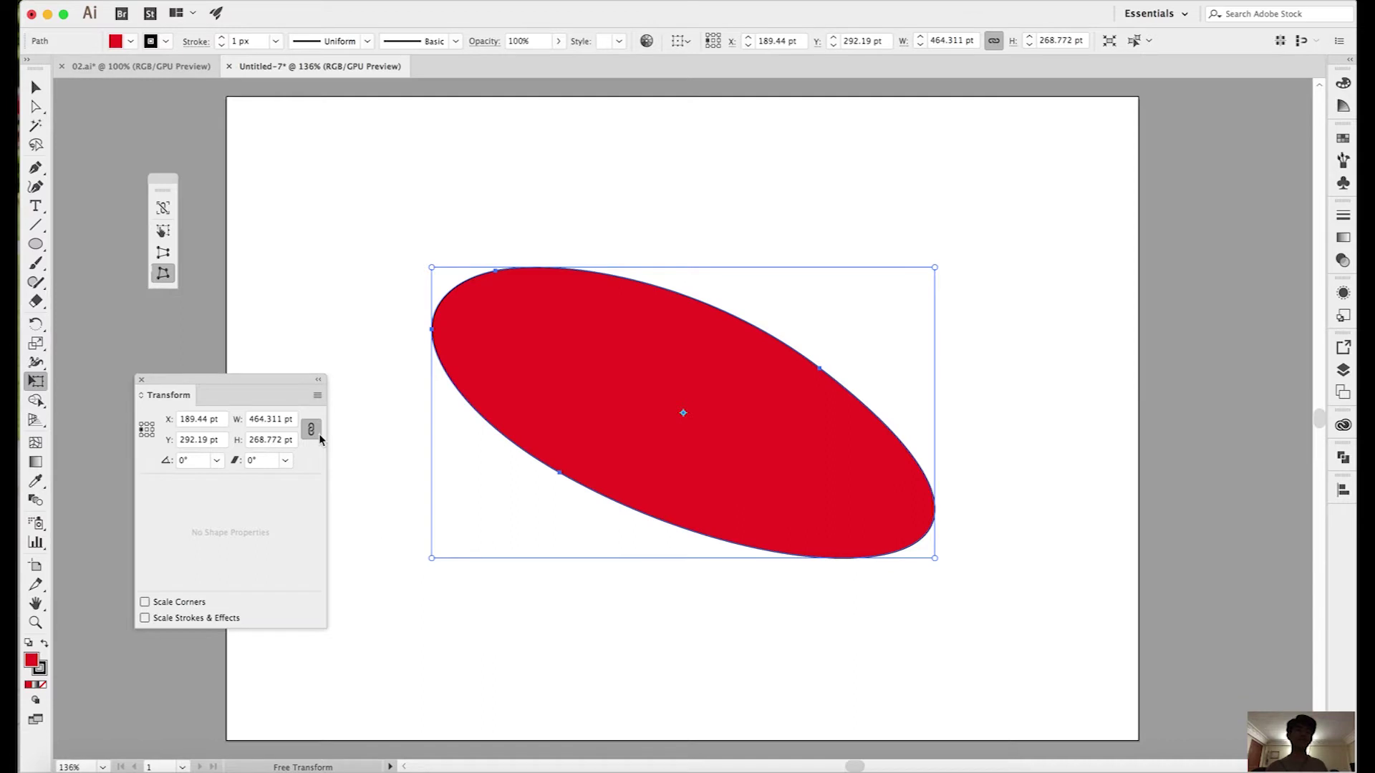
left_click_drag(292, 407, 340, 323)
left_click(203, 522)
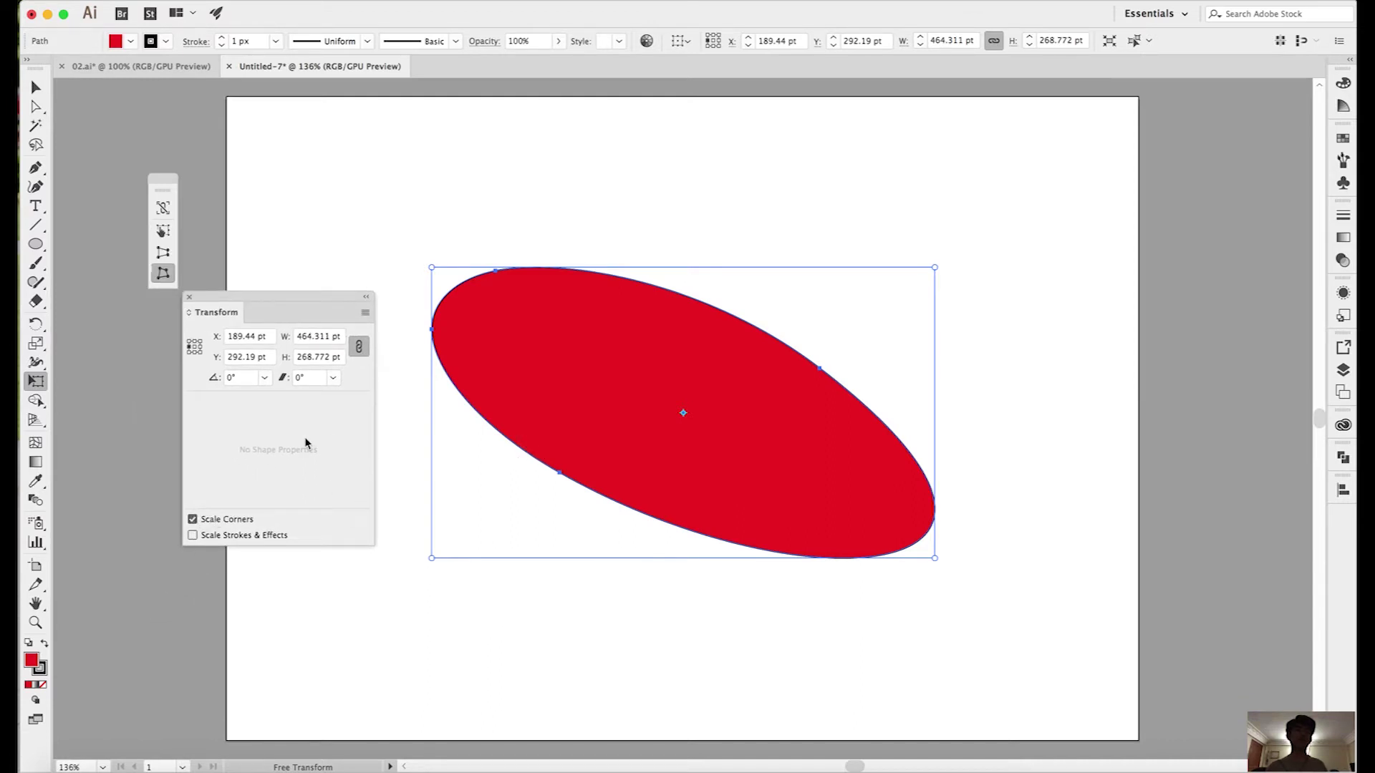
left_click(248, 533)
mouse_move(789, 380)
left_mouse_down()
mouse_move(847, 381)
mouse_move(762, 362)
left_mouse_up()
left_click(270, 535)
left_click(234, 522)
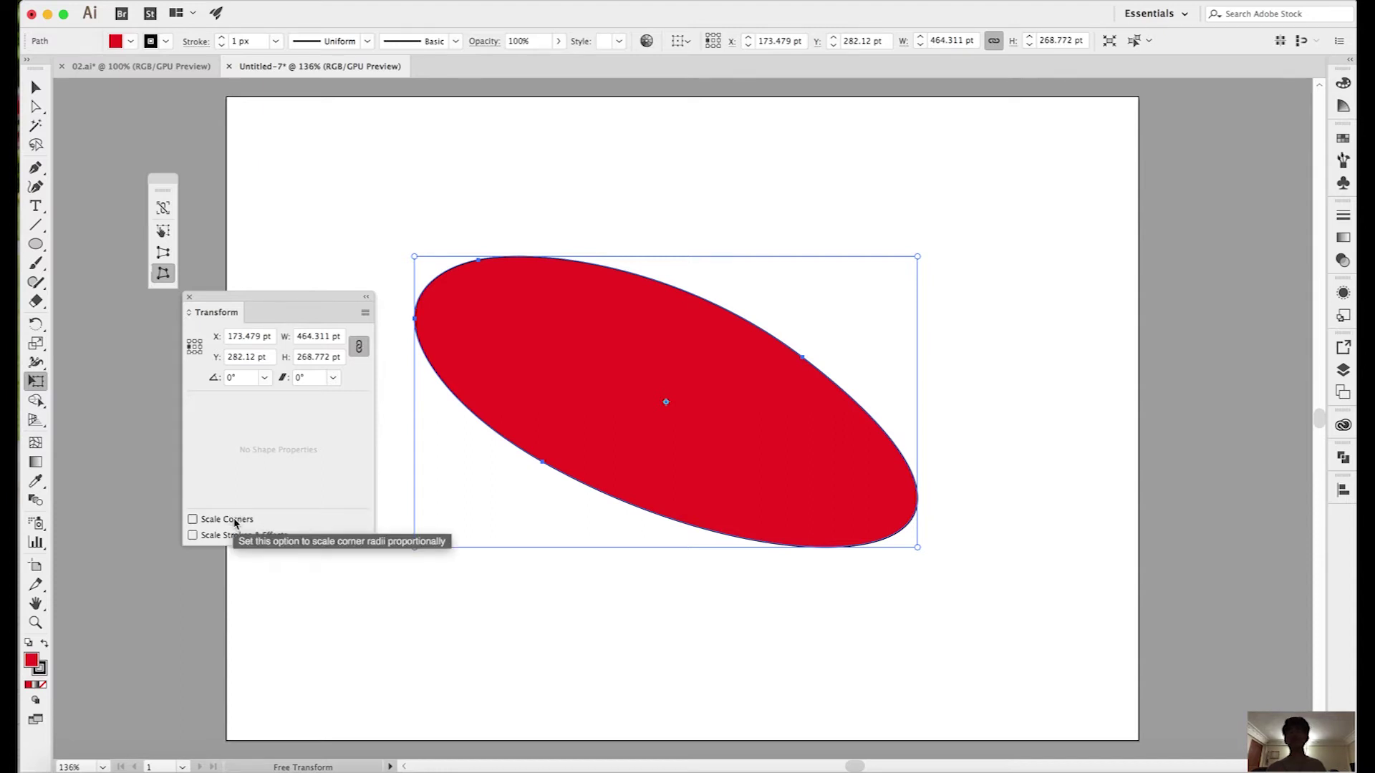